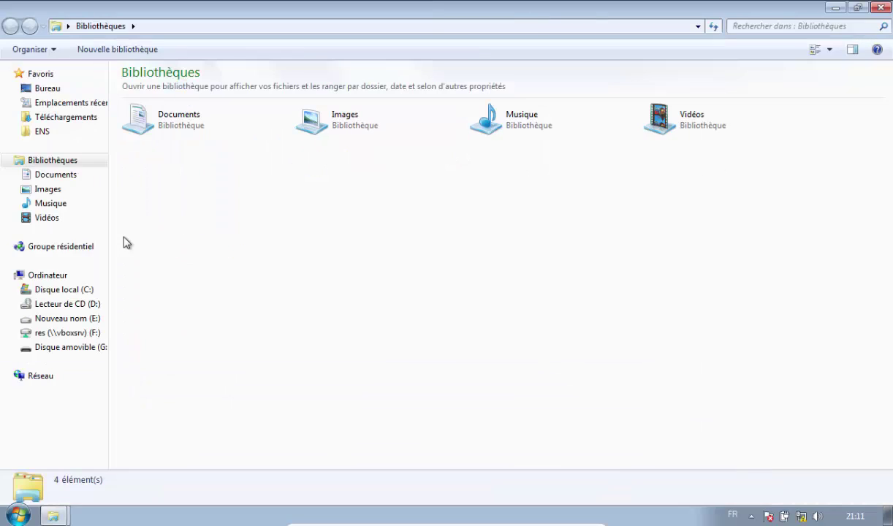
Open the removable disk (G:) from the computer's list of drives
click(49, 275)
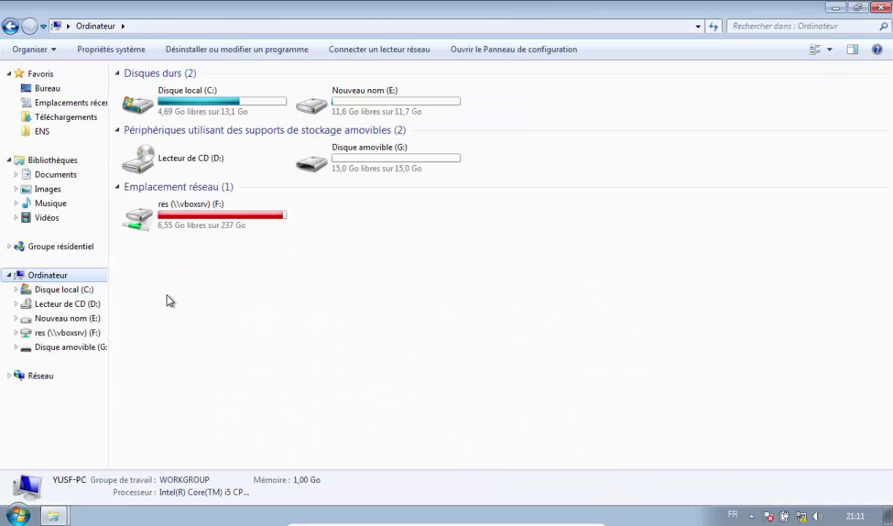
click(342, 171)
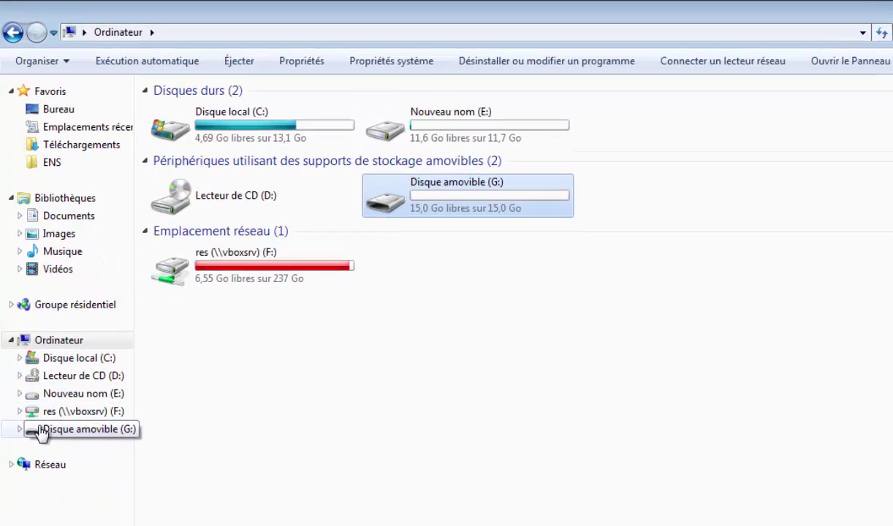
click(29, 347)
Delete all the shortcuts on the removable disk (G:) and refresh the folder
drag(307, 412, 422, 126)
click(274, 407)
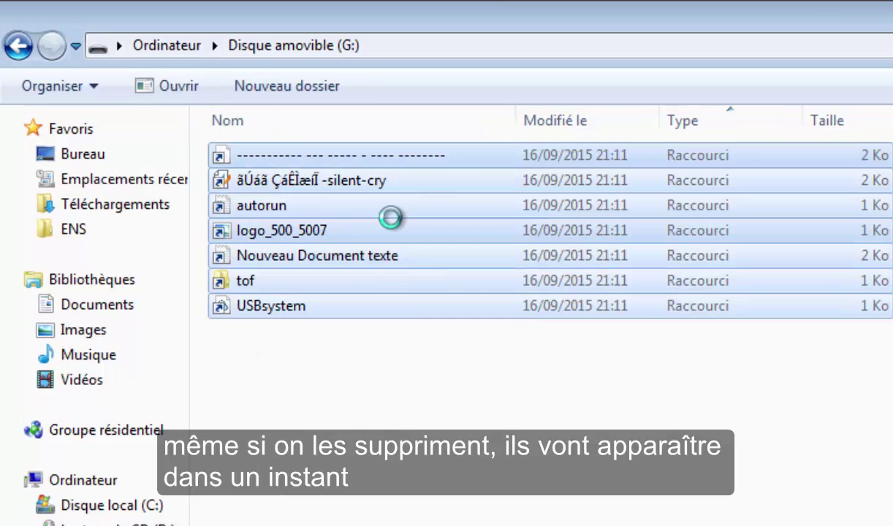
key(Delete)
key(Return)
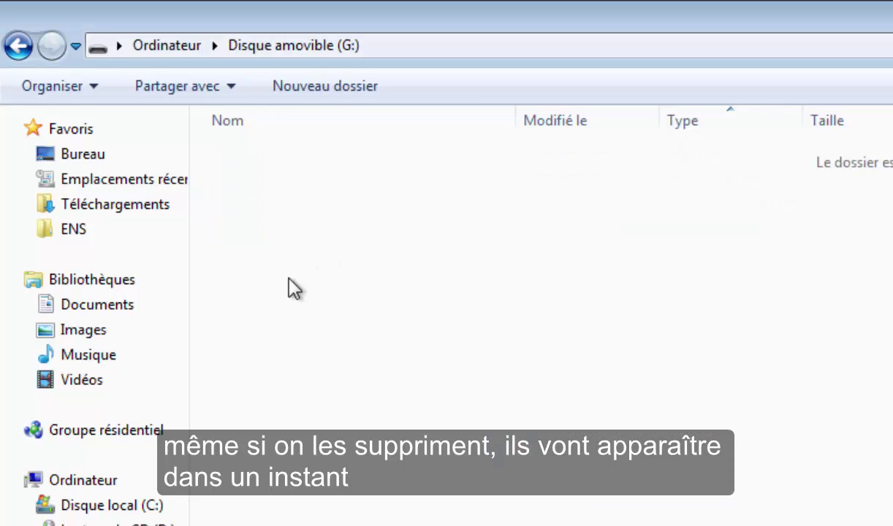
right_click(289, 279)
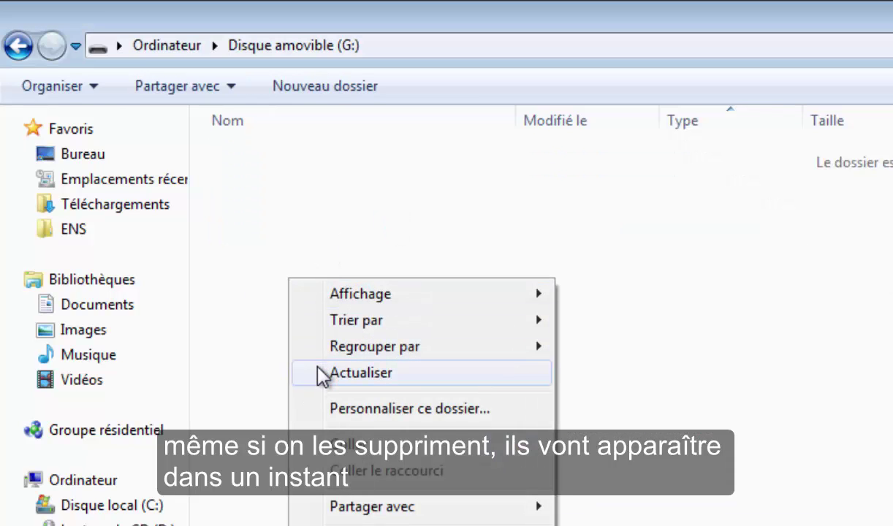
click(321, 374)
Set the folder options to show hidden files, folders and drives, and stop hiding protected operating system files
click(82, 86)
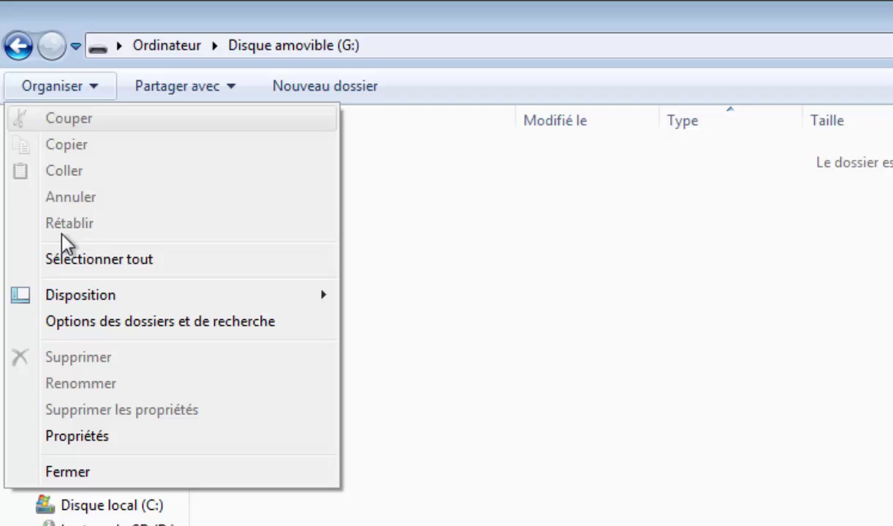
click(78, 324)
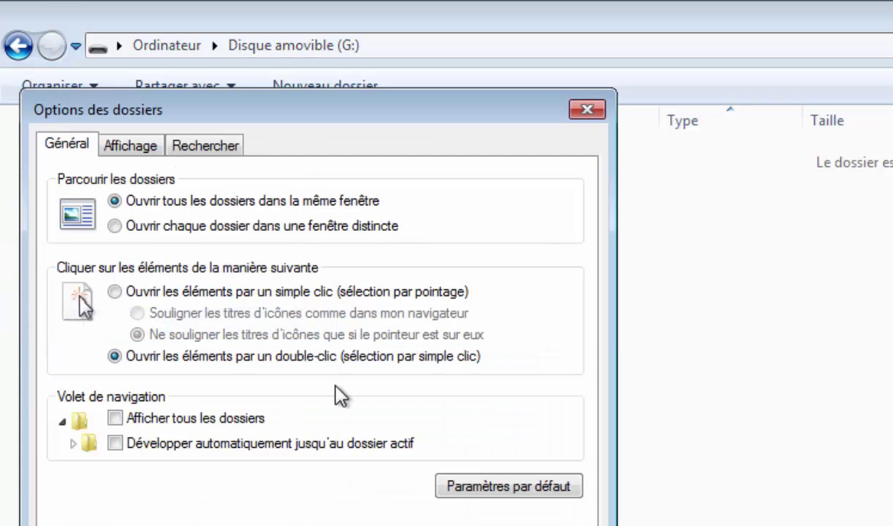
click(117, 150)
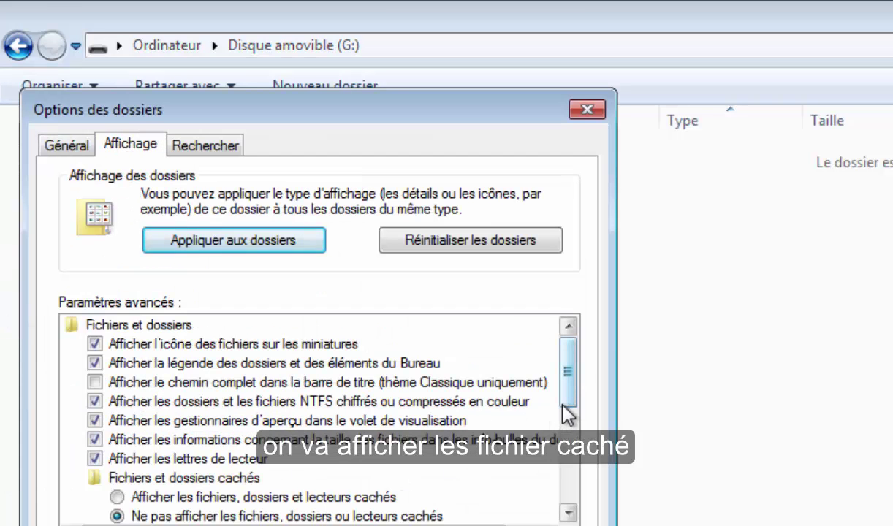
scroll(566, 415, down, 2)
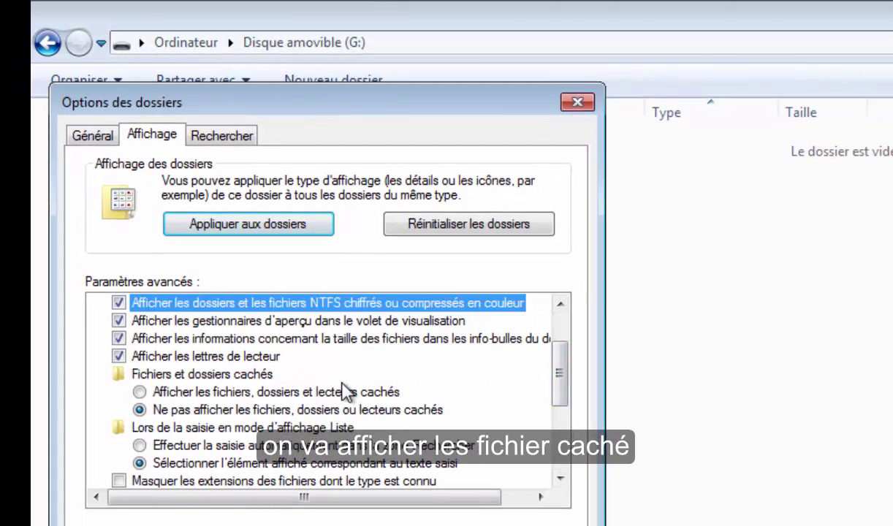
click(343, 396)
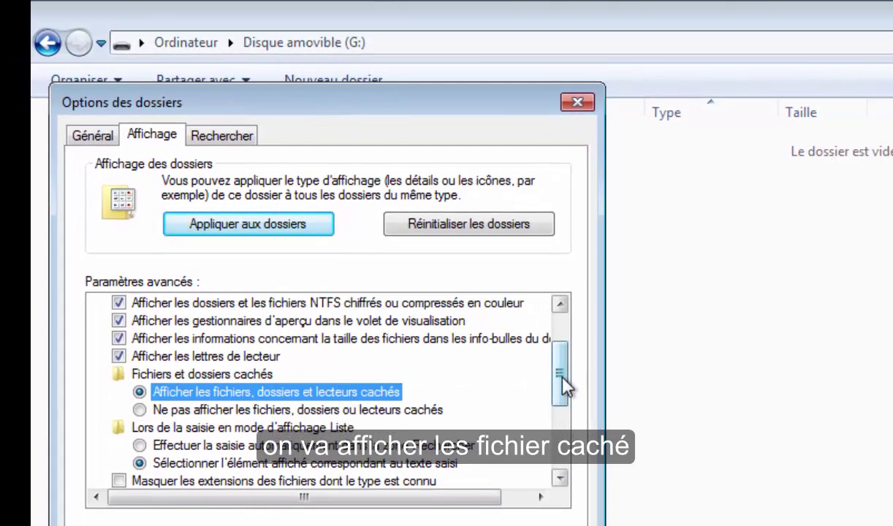
drag(561, 381, 562, 418)
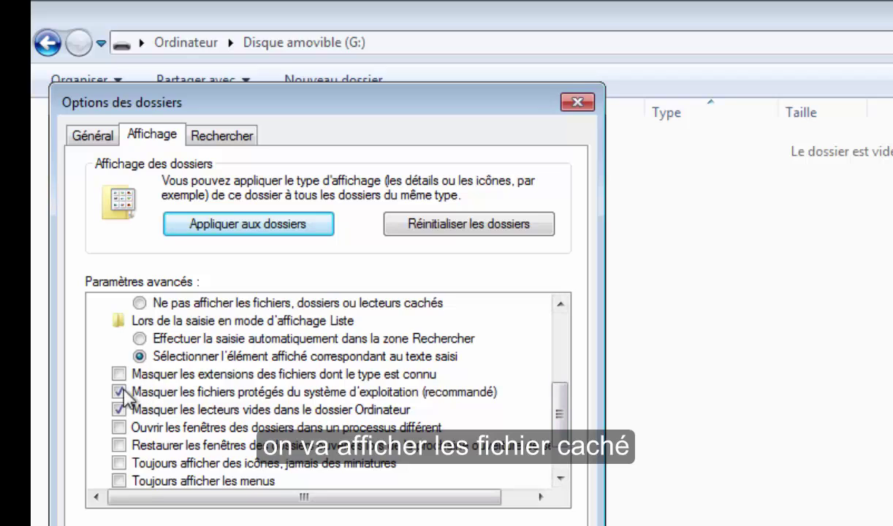
click(120, 392)
click(891, 457)
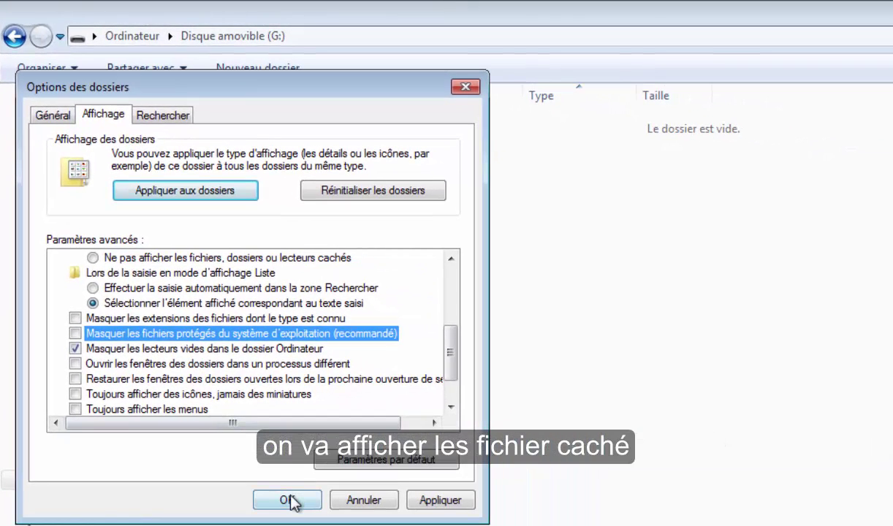
click(290, 501)
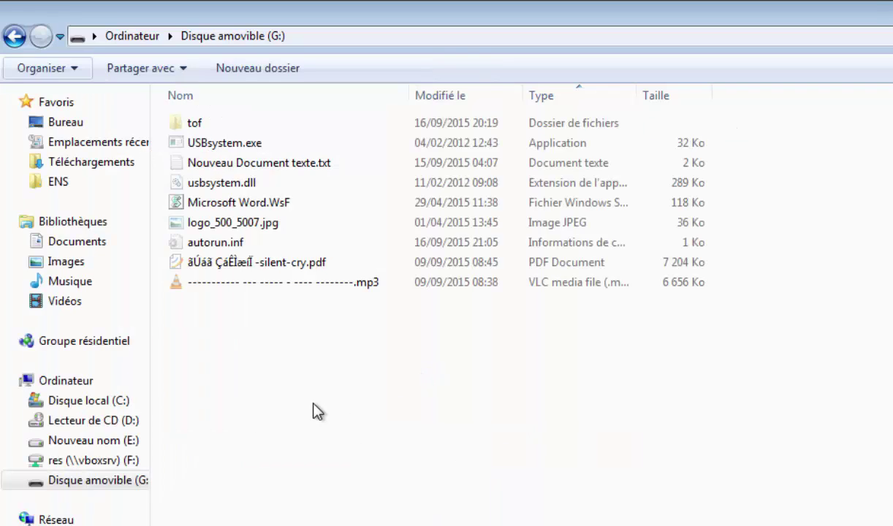
Set the folder options to stop showing hidden files, folders and drives
drag(301, 391, 308, 89)
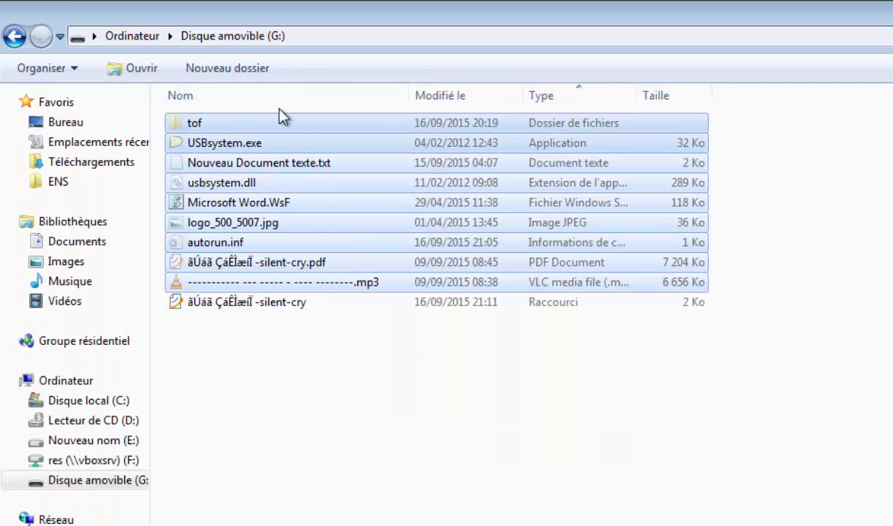
click(249, 354)
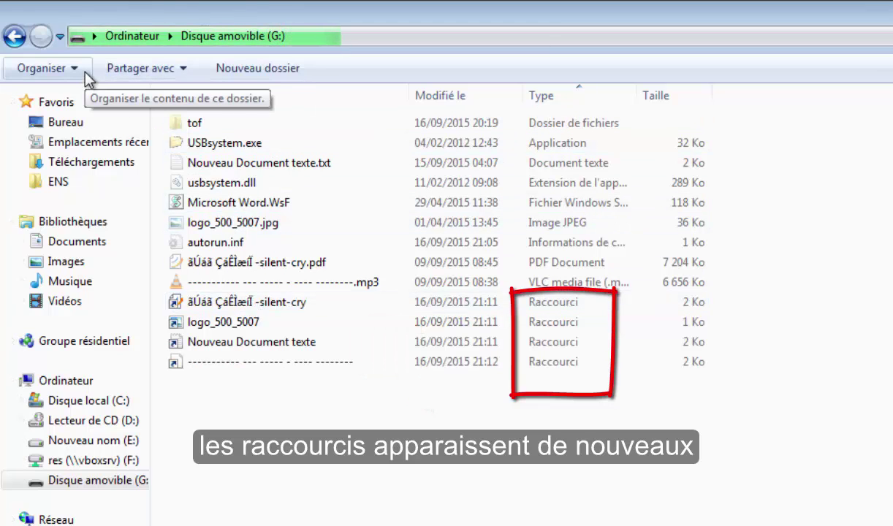
click(81, 69)
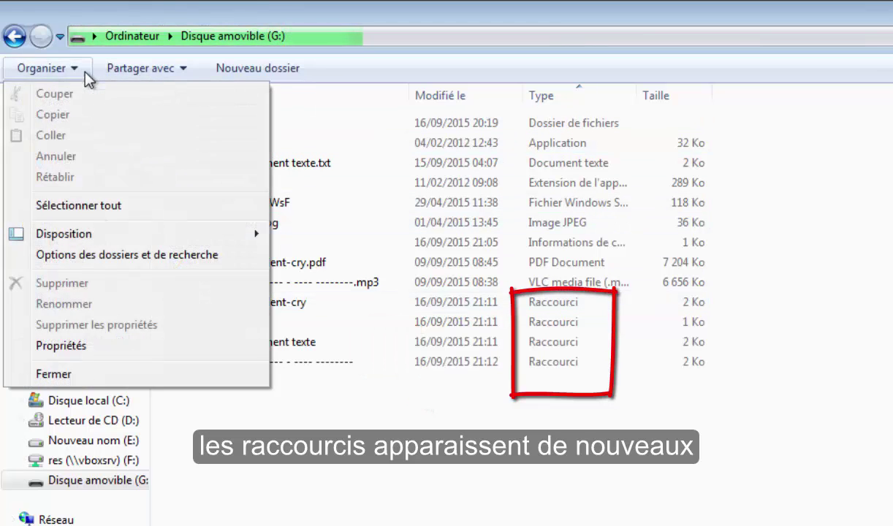
click(69, 256)
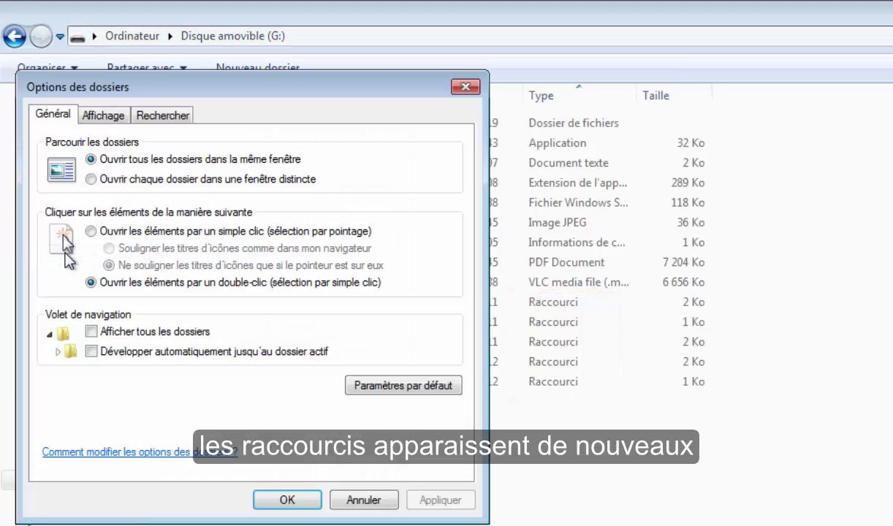
click(108, 114)
click(121, 410)
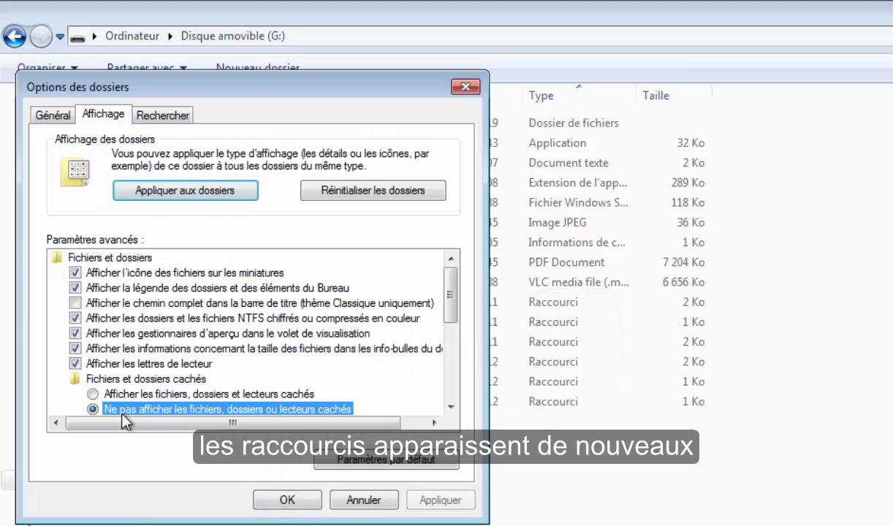
click(282, 503)
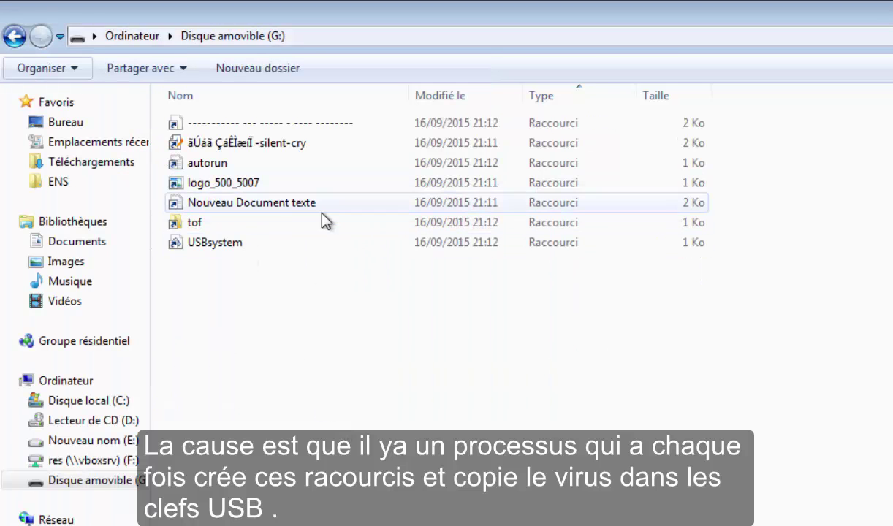
Turn the display of hidden files, folders and drives back on and select the Microsoft Word.WsF file on the removable disk
drag(269, 349, 412, 99)
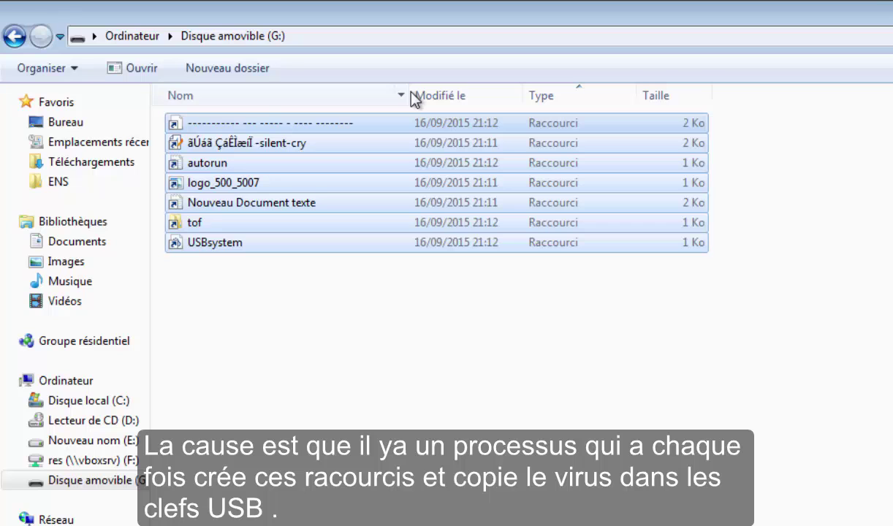
click(52, 68)
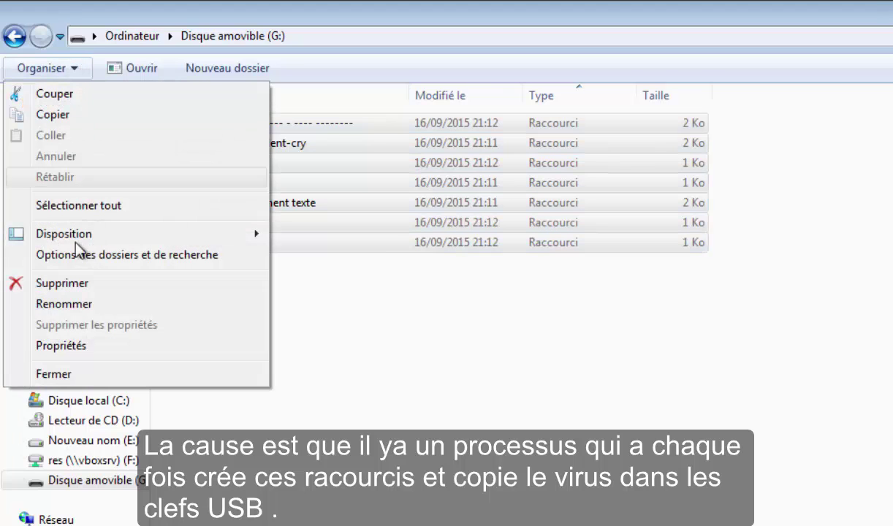
click(79, 257)
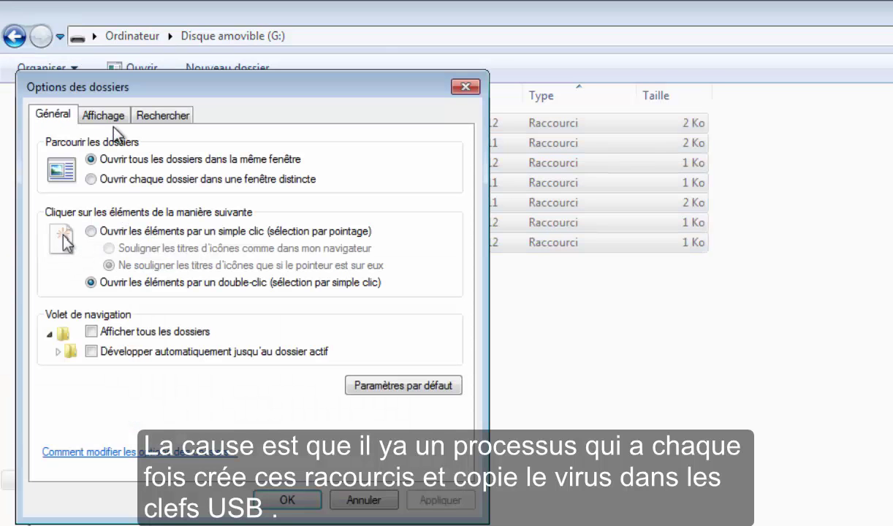
click(109, 117)
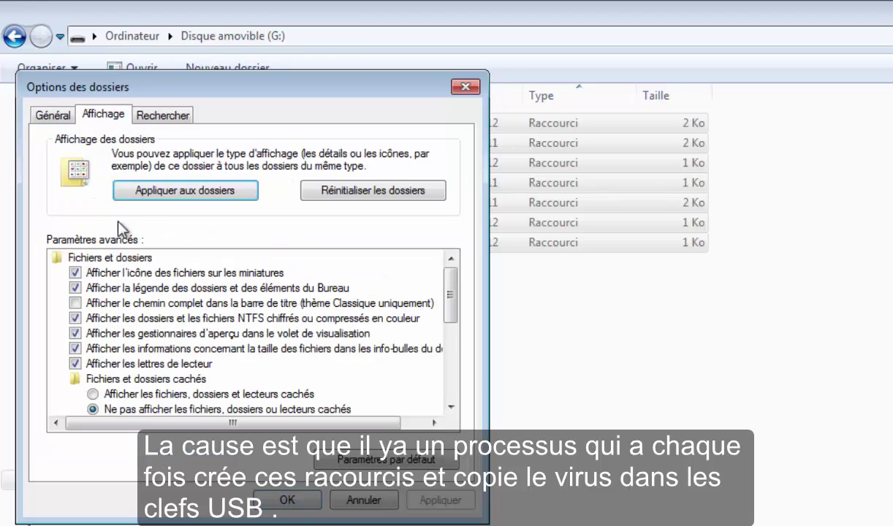
click(150, 394)
click(275, 499)
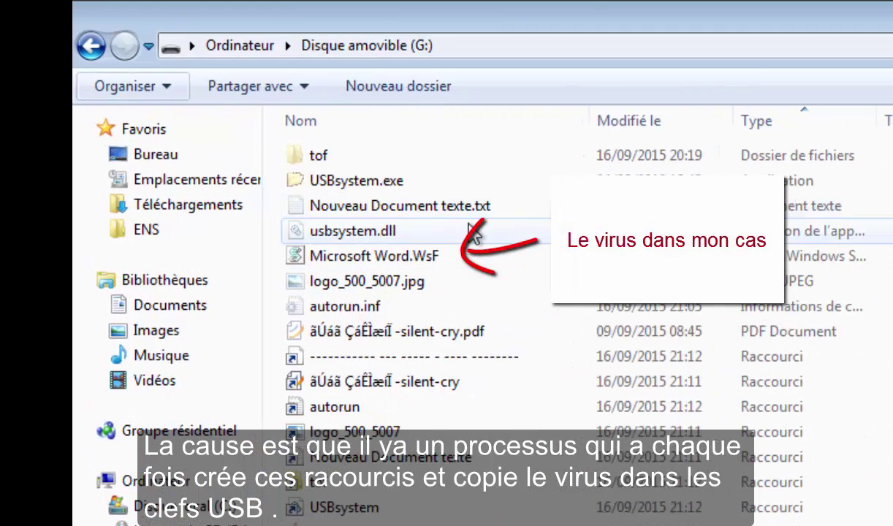
click(437, 262)
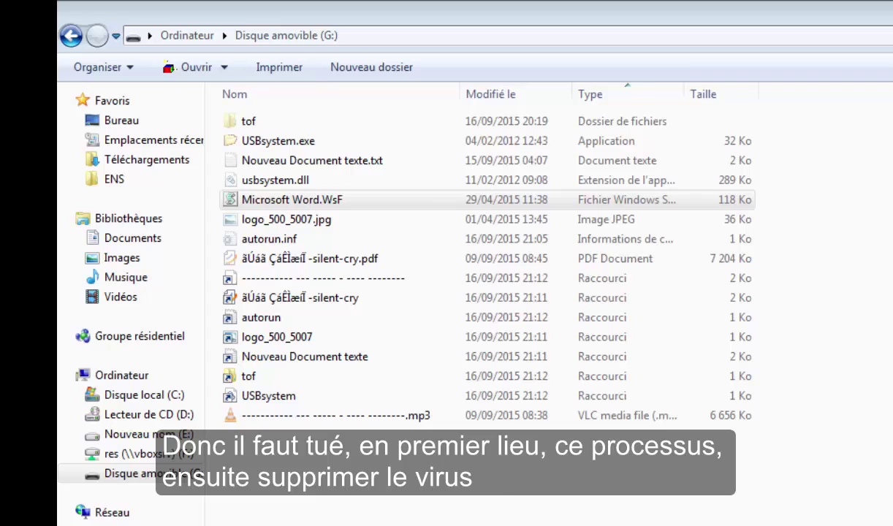
Go back to the tools folder and run procexp.exe as administrator, allowing it to make changes to the computer
key(alt+Left)
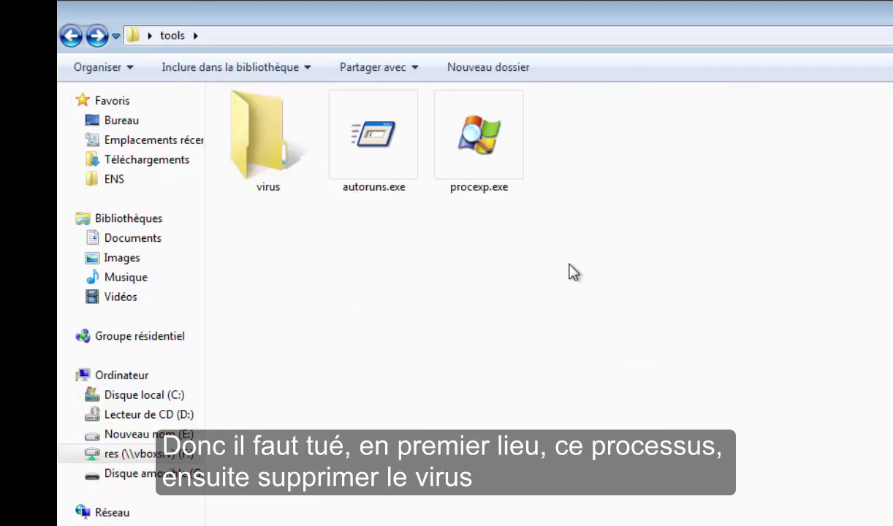
double_click(482, 150)
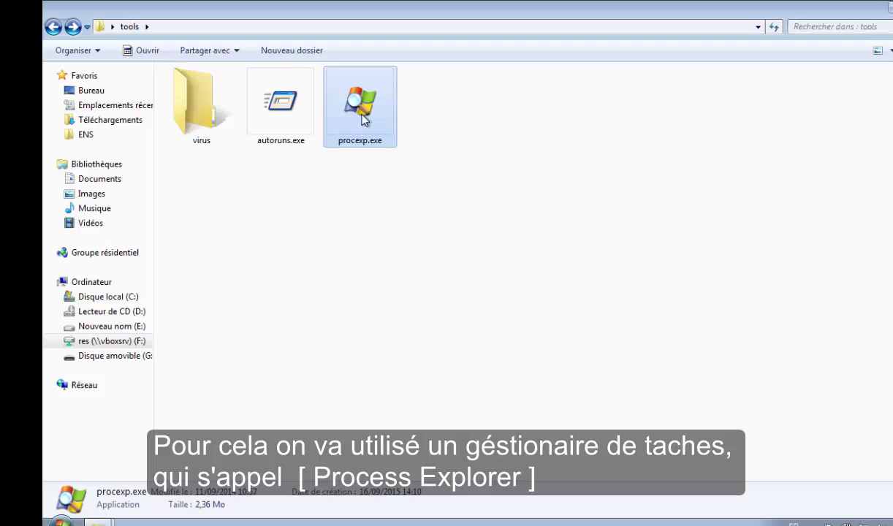
right_click(362, 121)
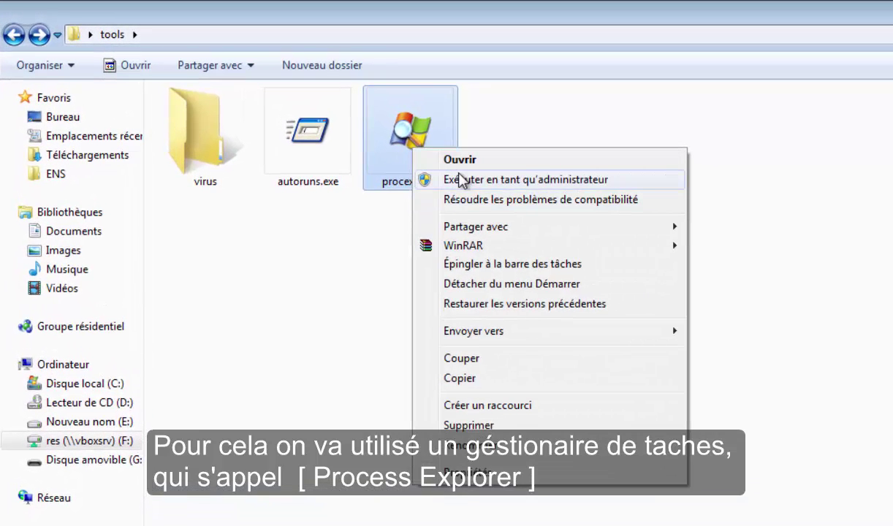
click(460, 180)
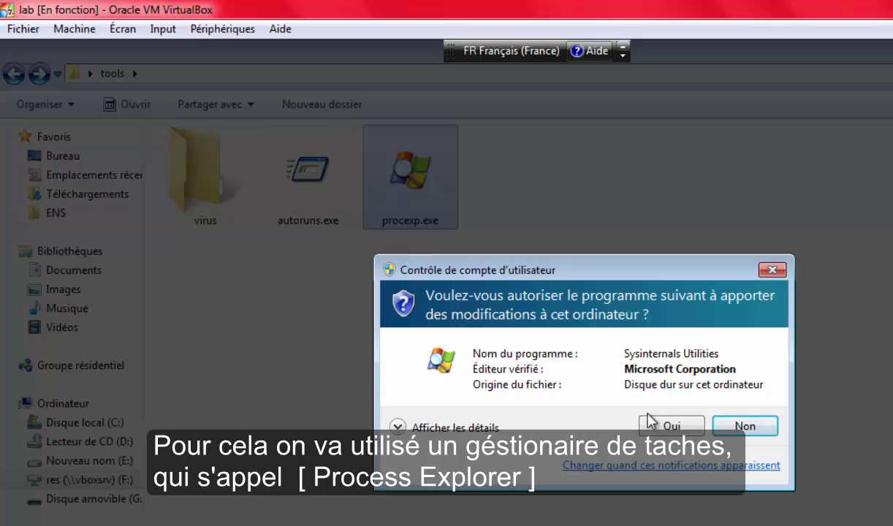
click(661, 426)
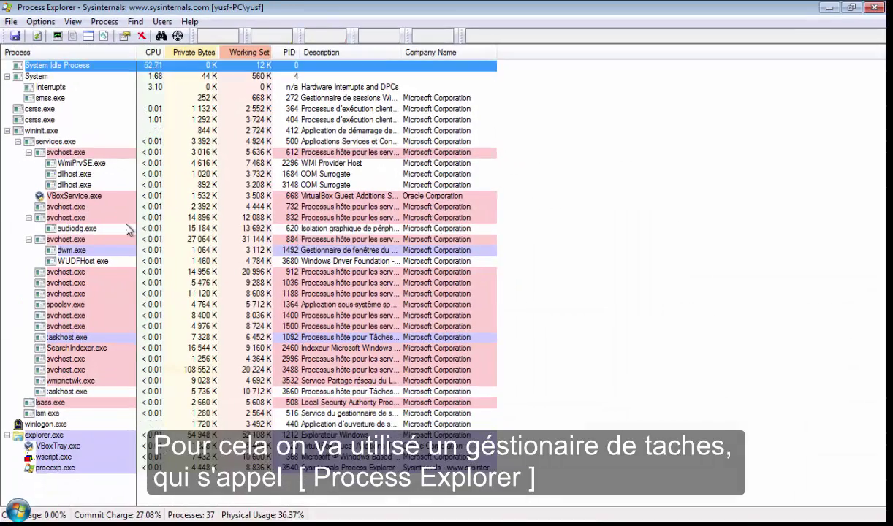
Select the wscript.exe process under explorer.exe and examine its command line
click(127, 229)
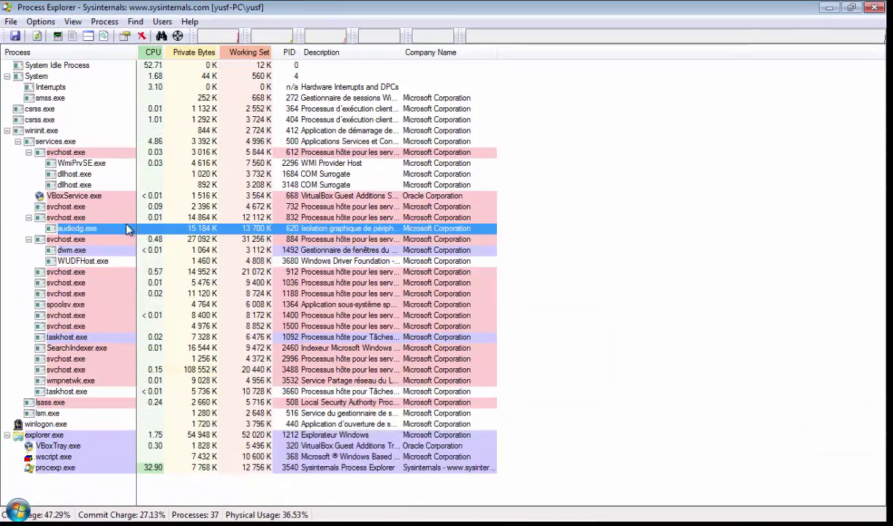
mouse_move(57, 457)
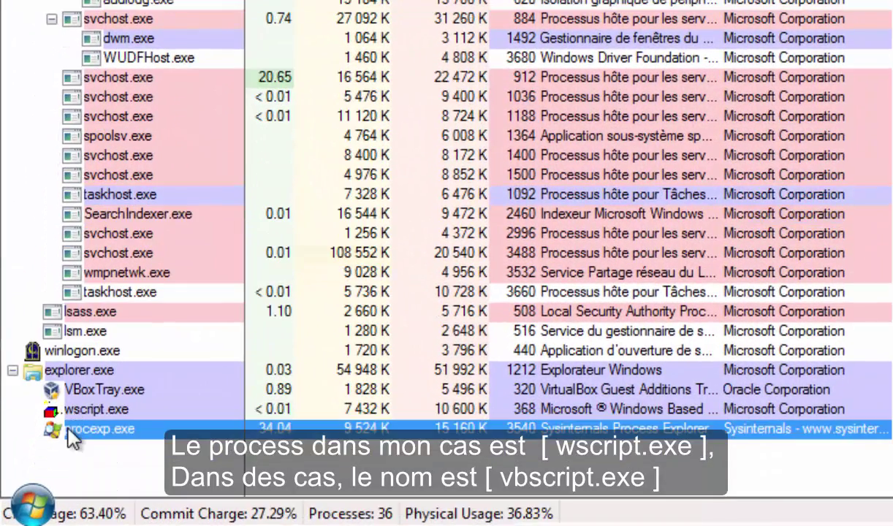
click(97, 410)
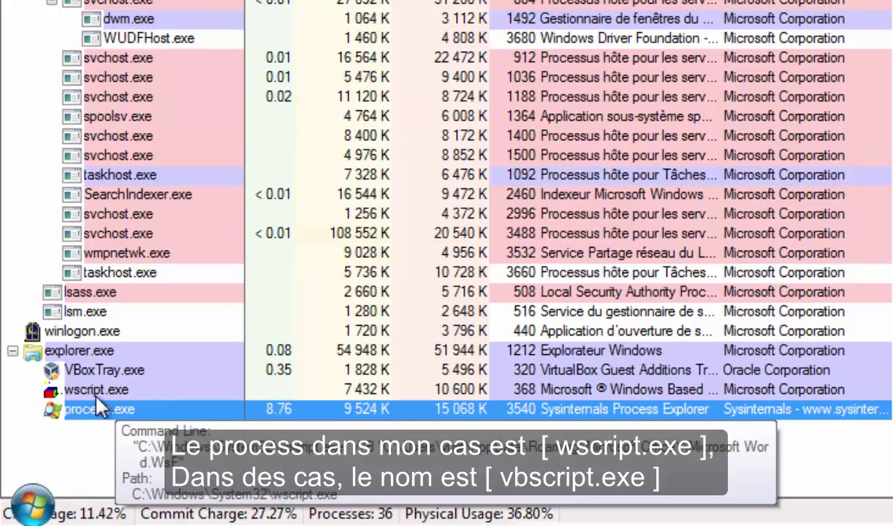
click(65, 391)
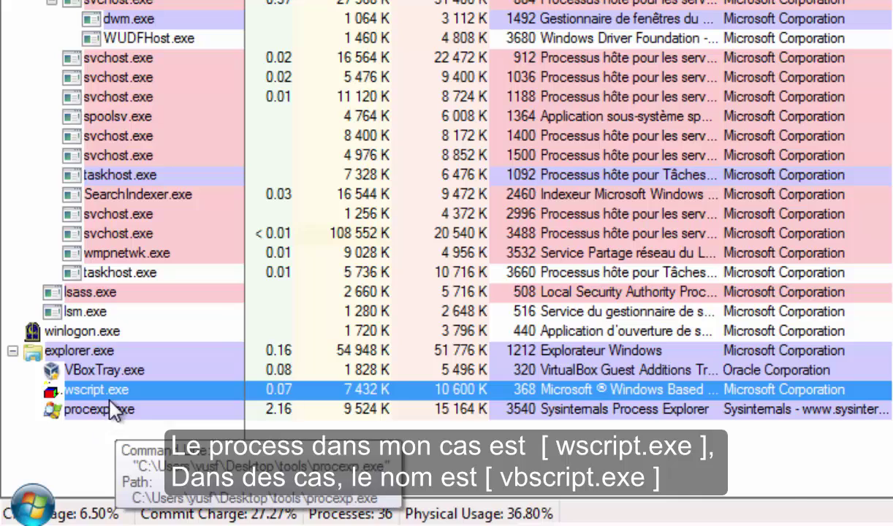
mouse_move(116, 395)
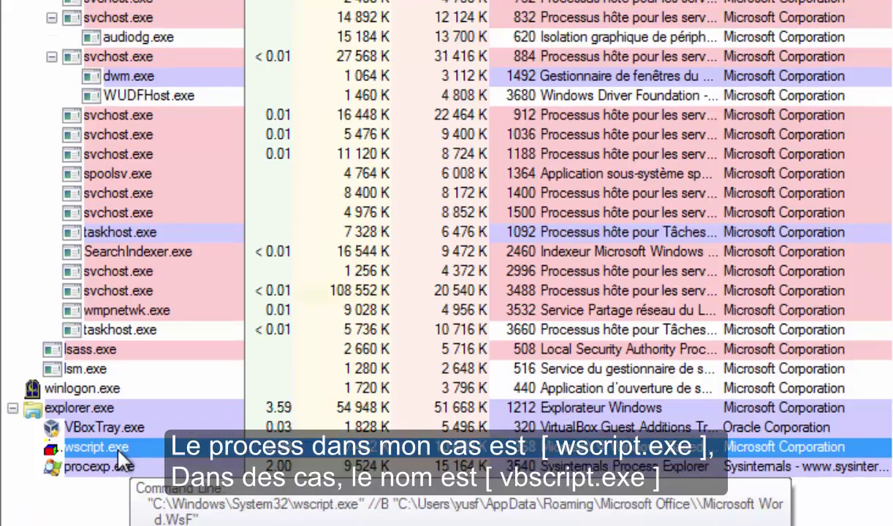
Copy the virus's folder path, ending in AppData\Roaming\Microsoft Office\, from the command line in the wscript.exe properties and close them
double_click(117, 391)
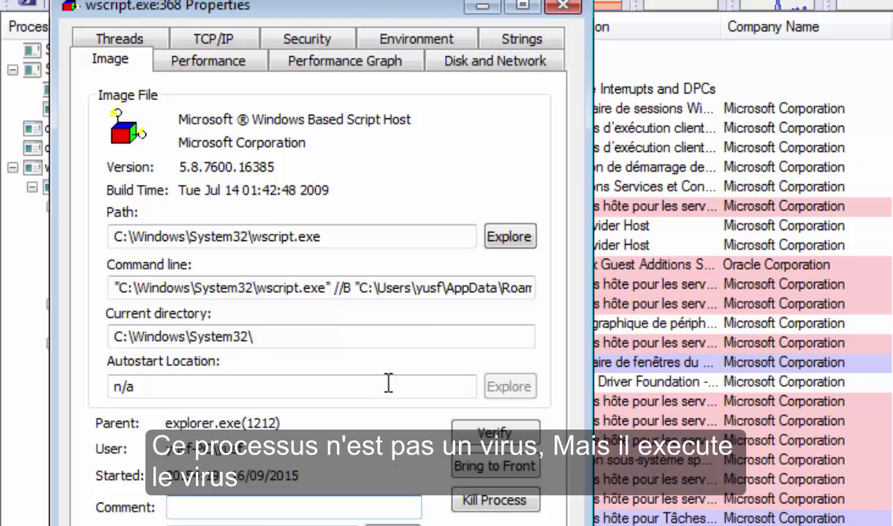
mouse_move(359, 288)
mouse_down()
mouse_move(529, 291)
mouse_move(401, 287)
mouse_up()
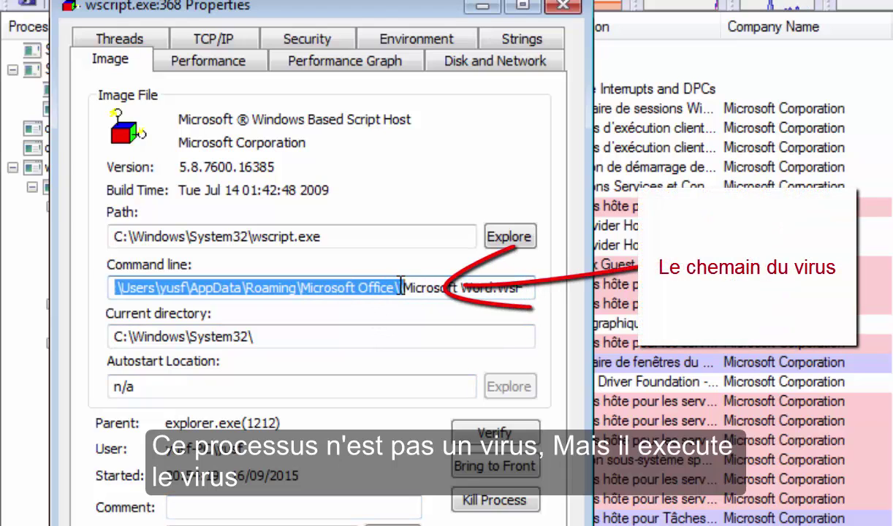
right_click(342, 290)
click(377, 371)
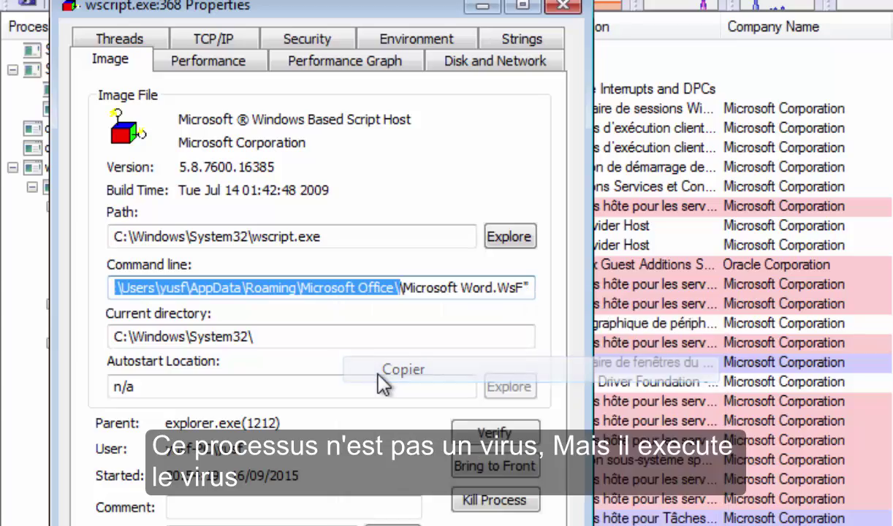
click(345, 289)
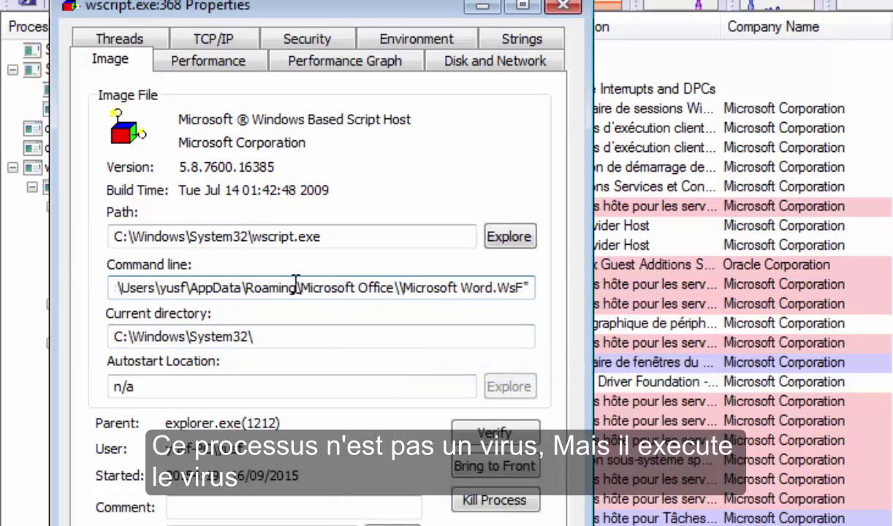
drag(296, 282, 64, 260)
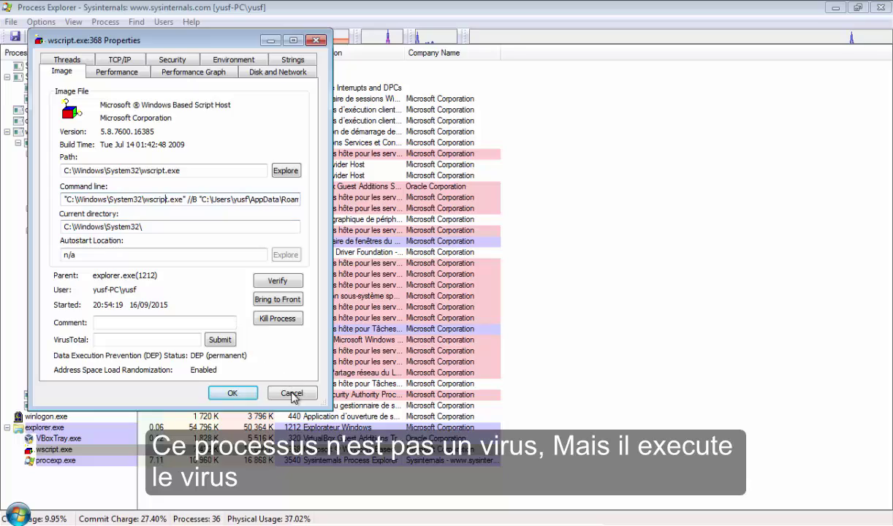
click(291, 393)
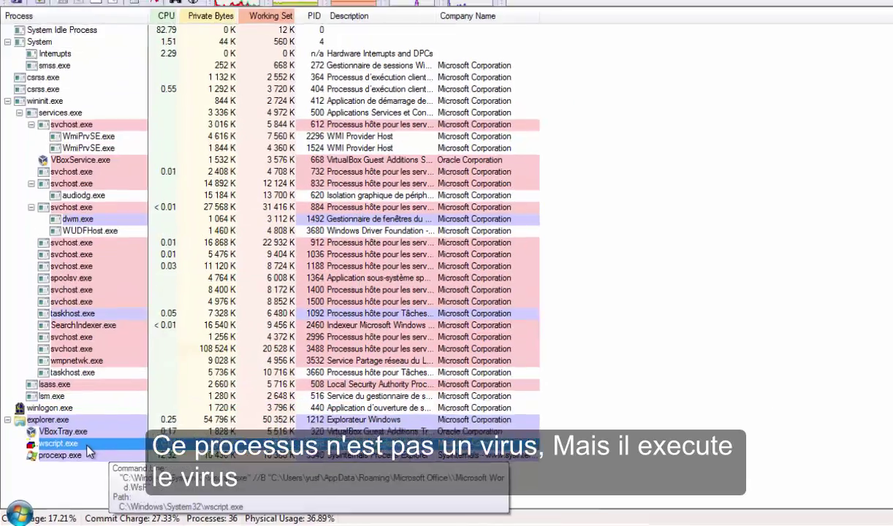
Kill the wscript.exe process tree and return to the tools folder
right_click(79, 450)
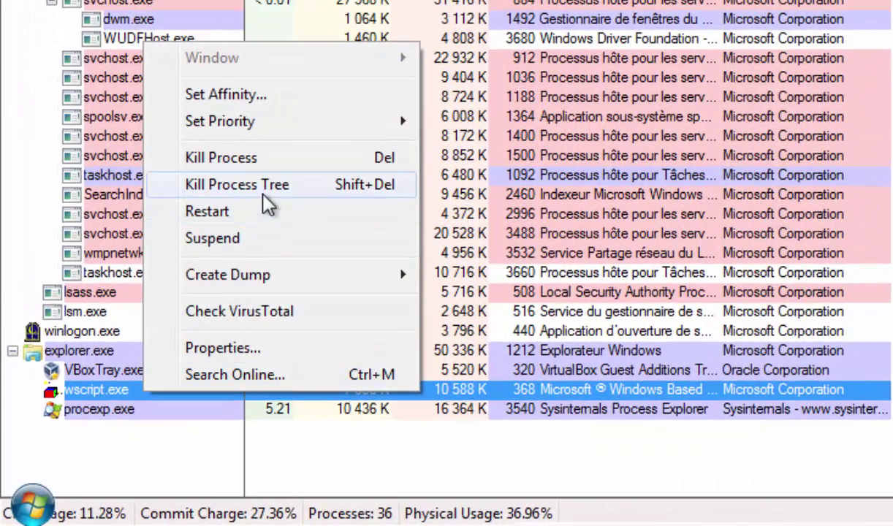
click(212, 244)
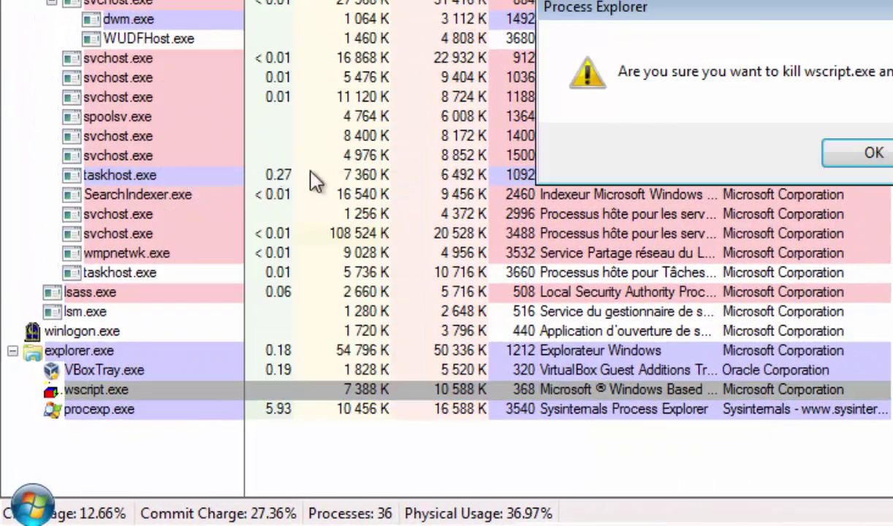
click(842, 154)
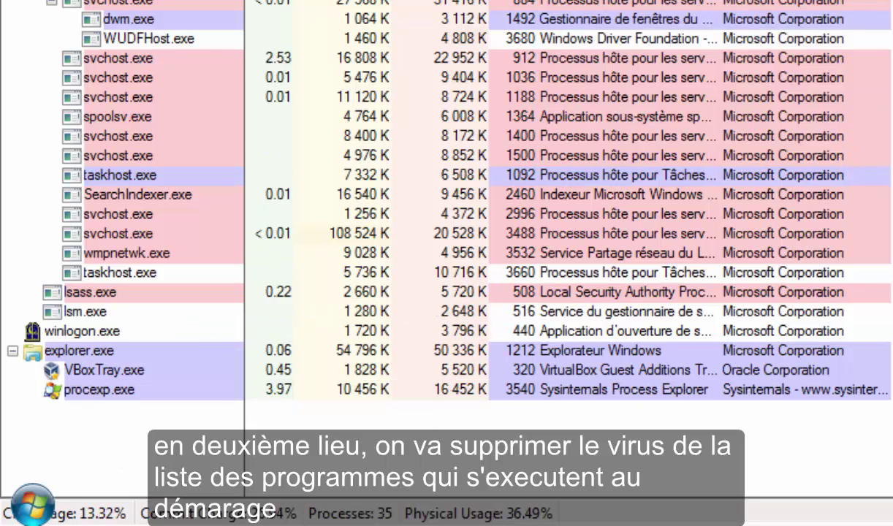
key(alt+F4)
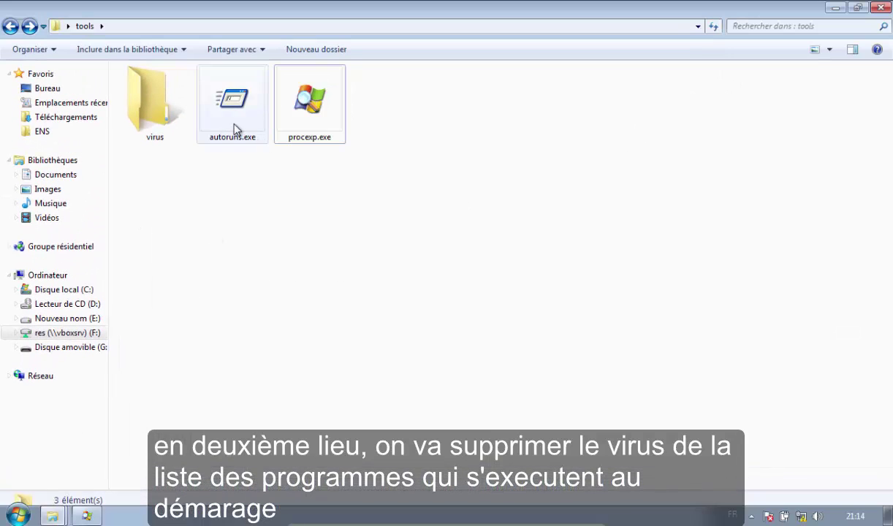
Run autoruns.exe from the tools folder and allow it to make changes to the computer
click(236, 129)
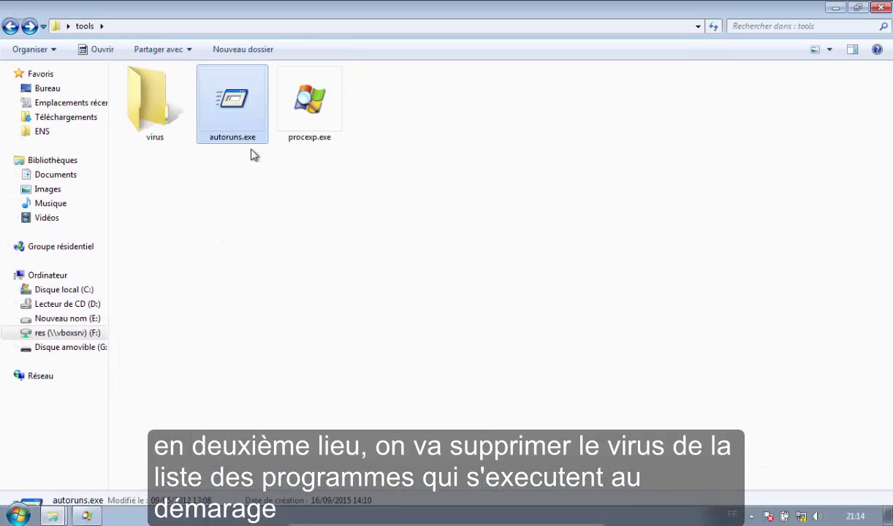
double_click(236, 126)
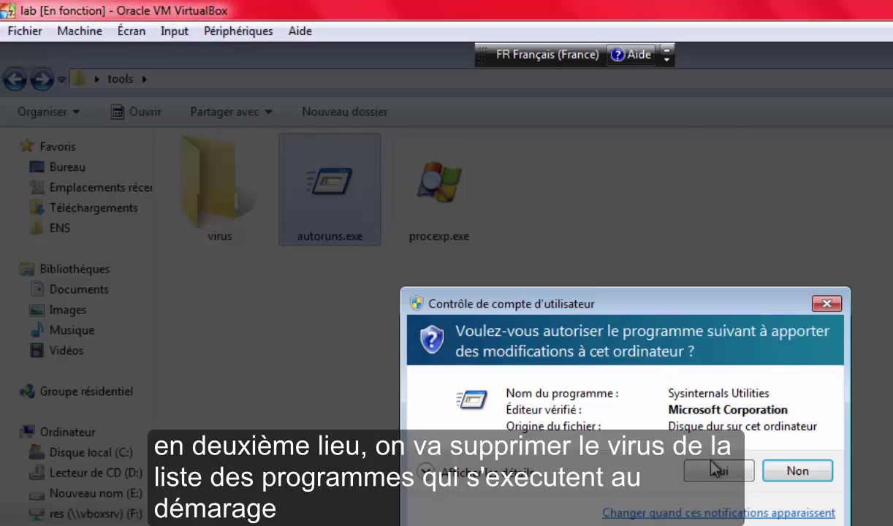
click(714, 468)
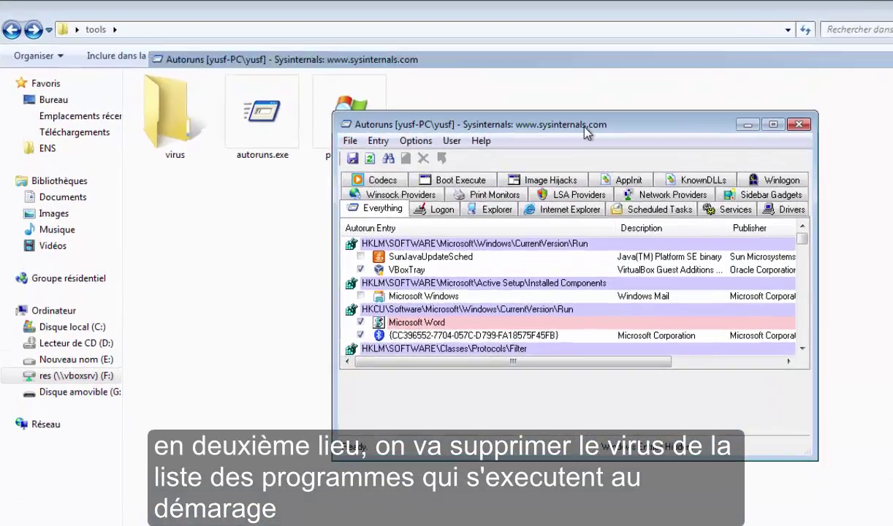
Maximize Autoruns, disable the Microsoft Word entry among the logon items and widen the Image Path column
double_click(585, 130)
click(111, 78)
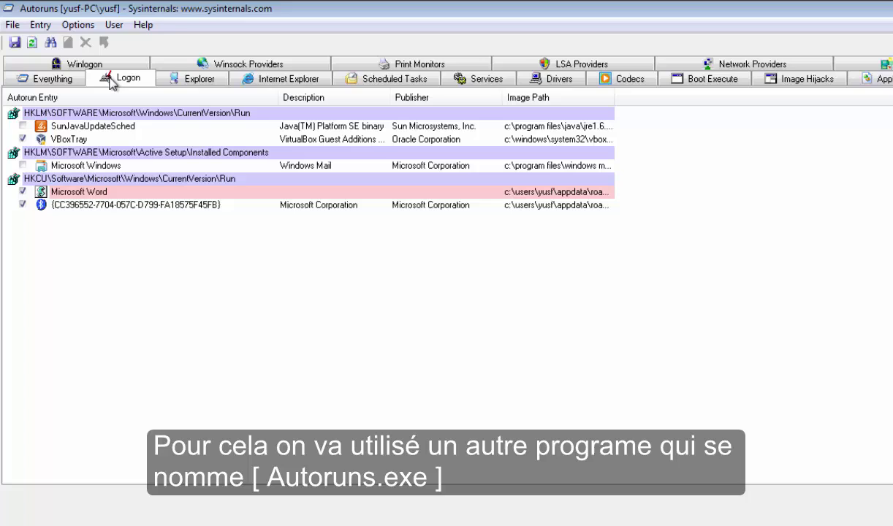
click(22, 192)
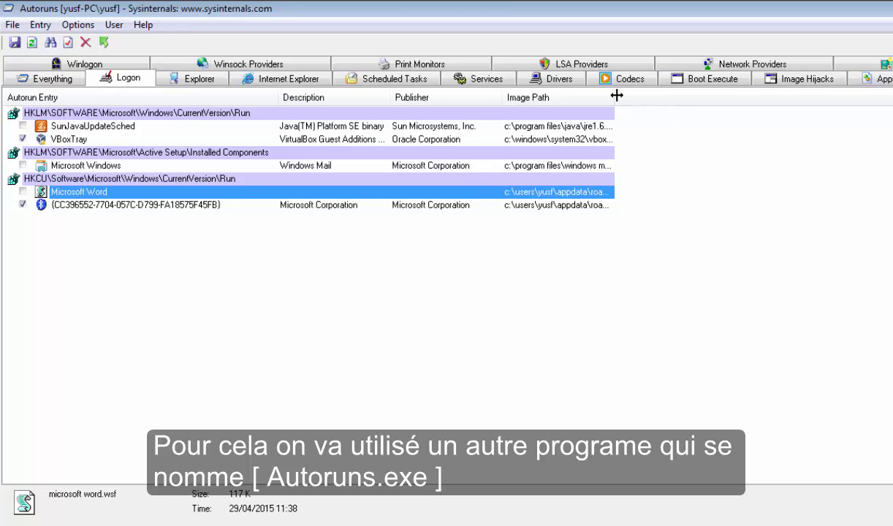
drag(647, 96, 839, 113)
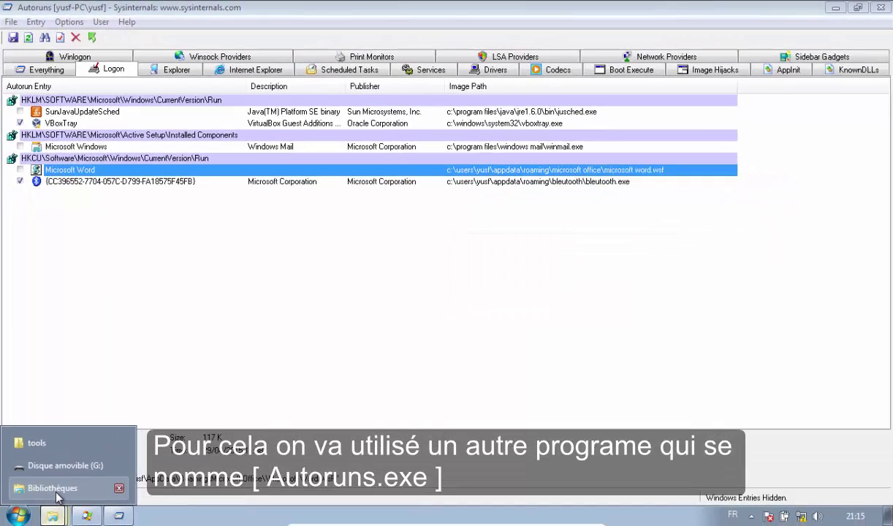
Switch to the Bibliothèques window and open the Microsoft Office folder by pasting the copied path as its location
click(57, 494)
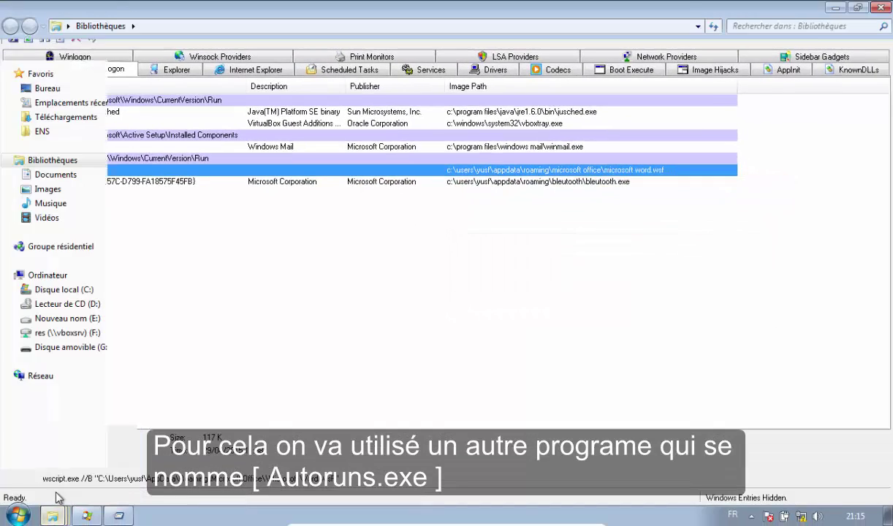
click(327, 29)
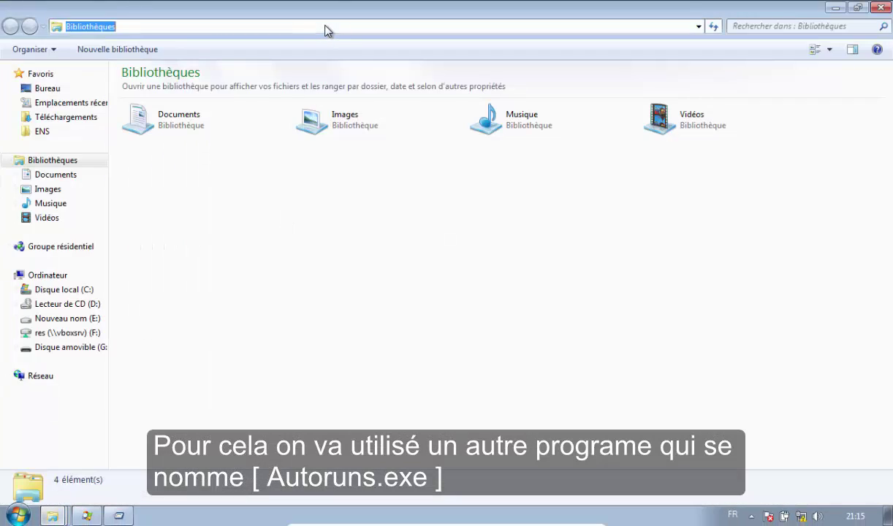
right_click(325, 27)
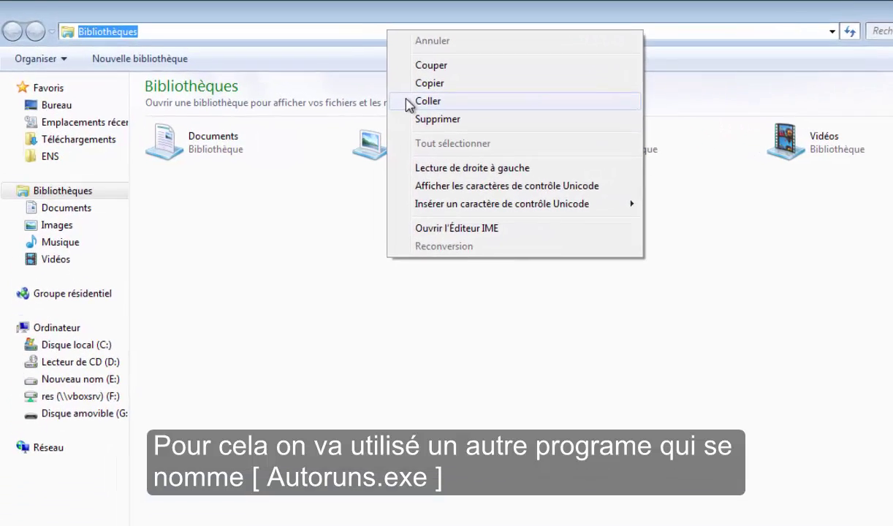
click(368, 86)
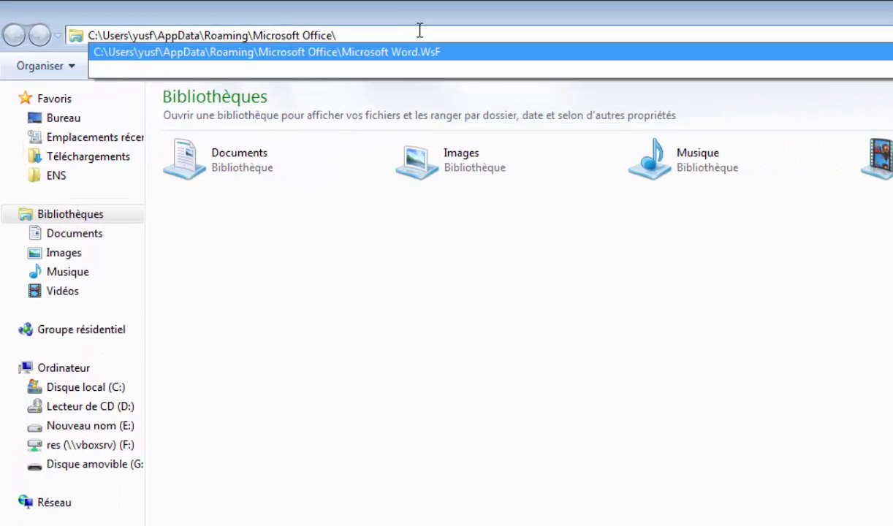
key(Return)
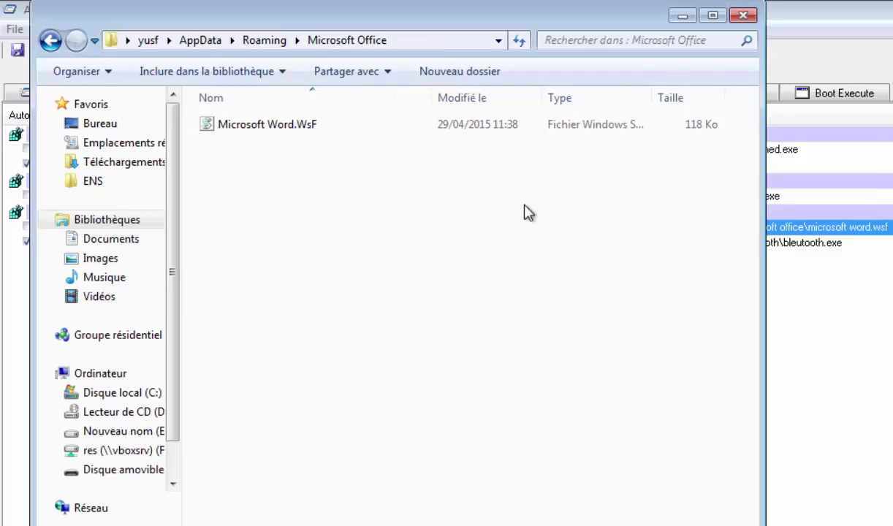
Arrange the windows side by side, with Disque amovible (G:) on the left half and the Microsoft Office folder on the right
drag(528, 213, 620, 220)
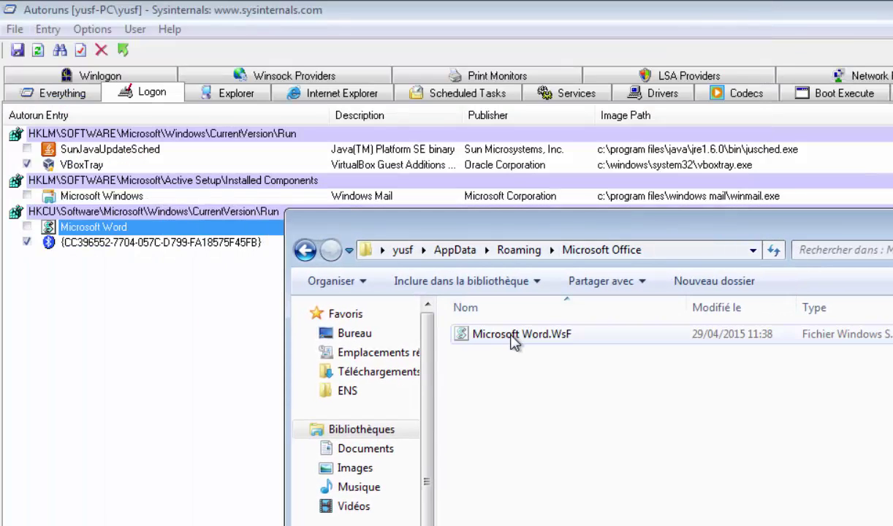
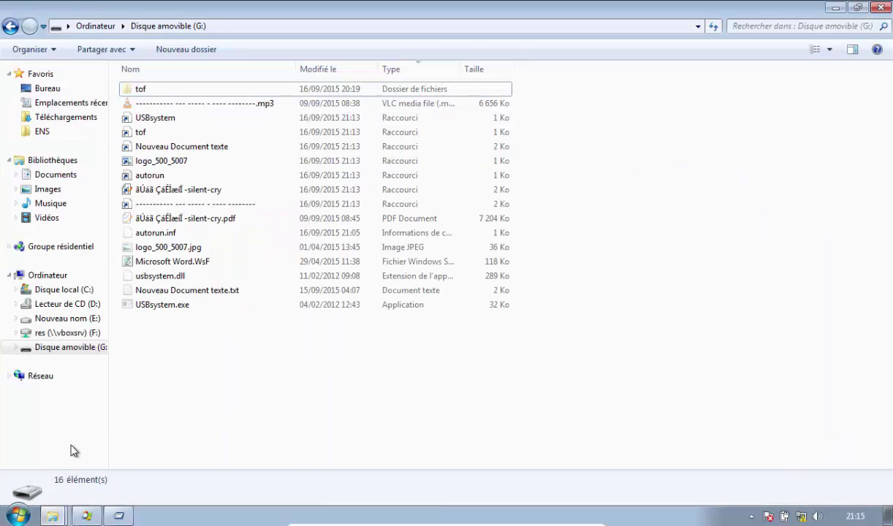
drag(398, 10, 354, 42)
key(super+Left)
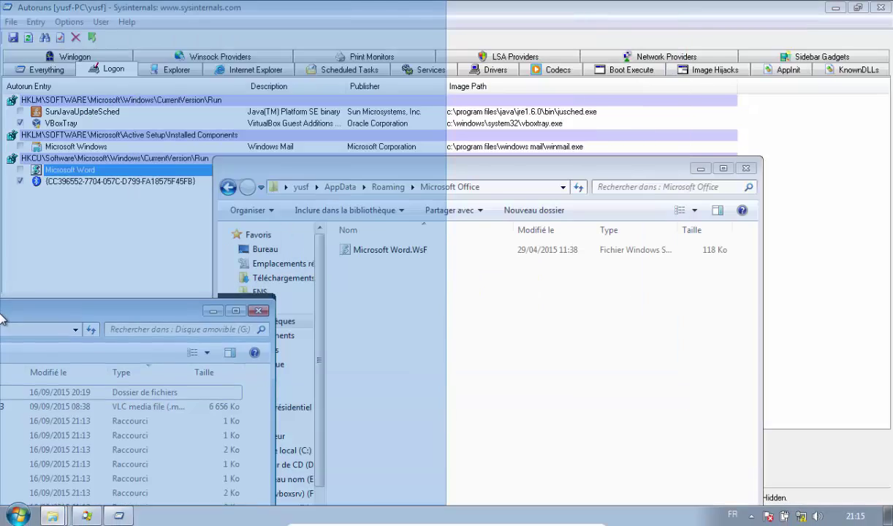
click(548, 169)
key(super+Right)
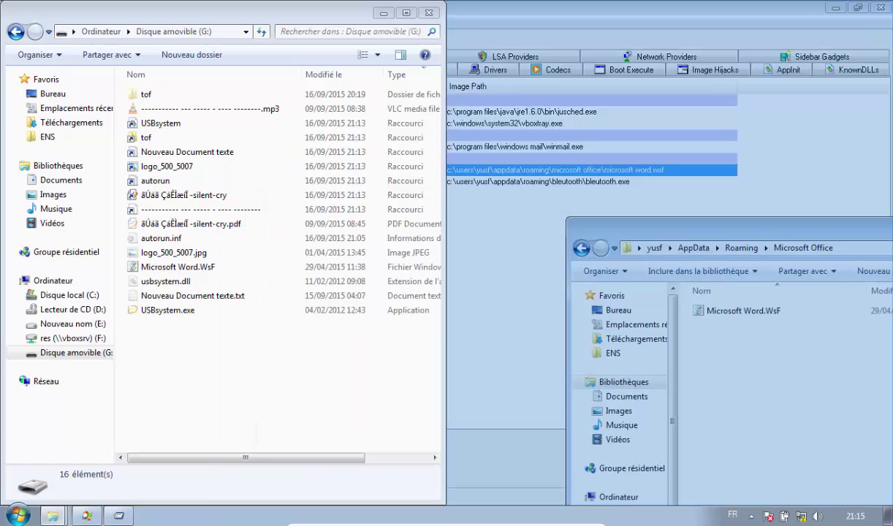
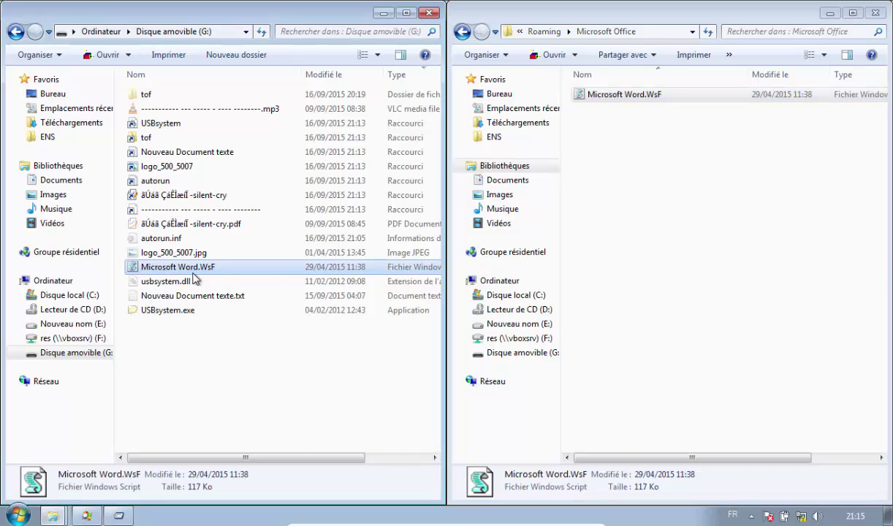
Permanently delete Microsoft Word.WsF from the Roaming\Microsoft Office folder and delete the Microsoft Word startup entry in Autoruns
drag(588, 196, 673, 93)
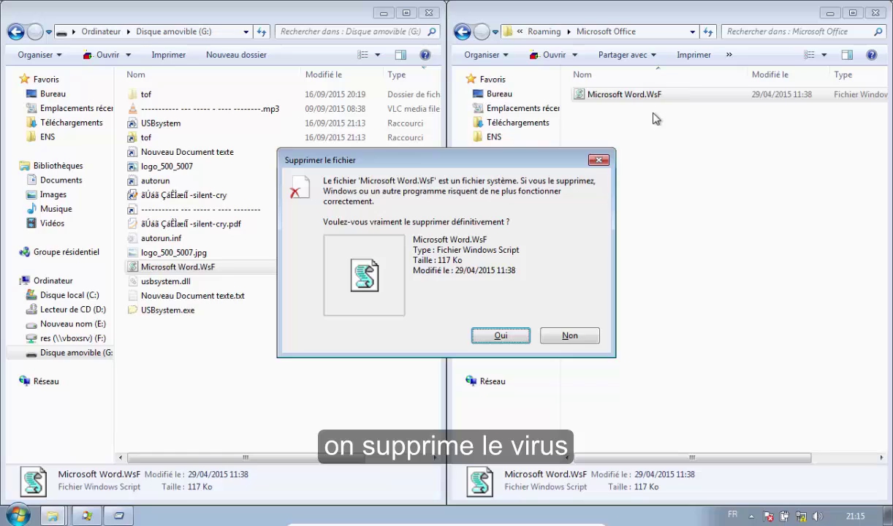
click(504, 334)
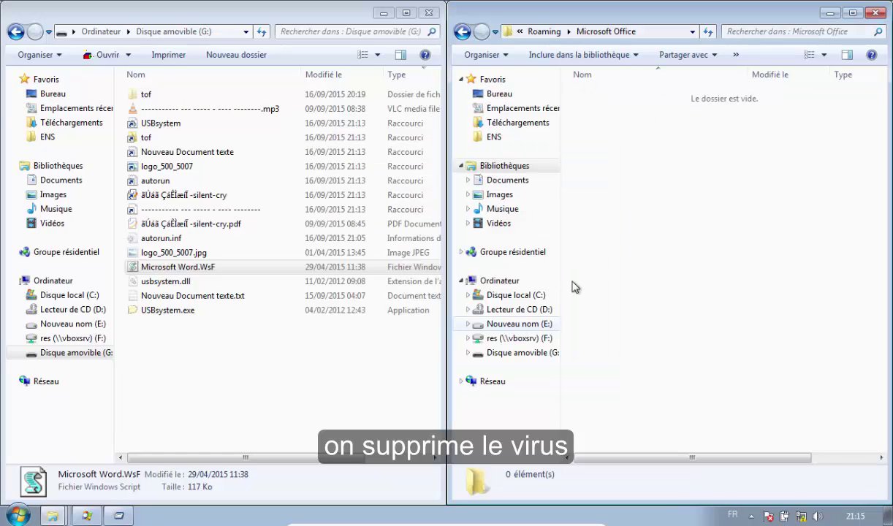
click(120, 517)
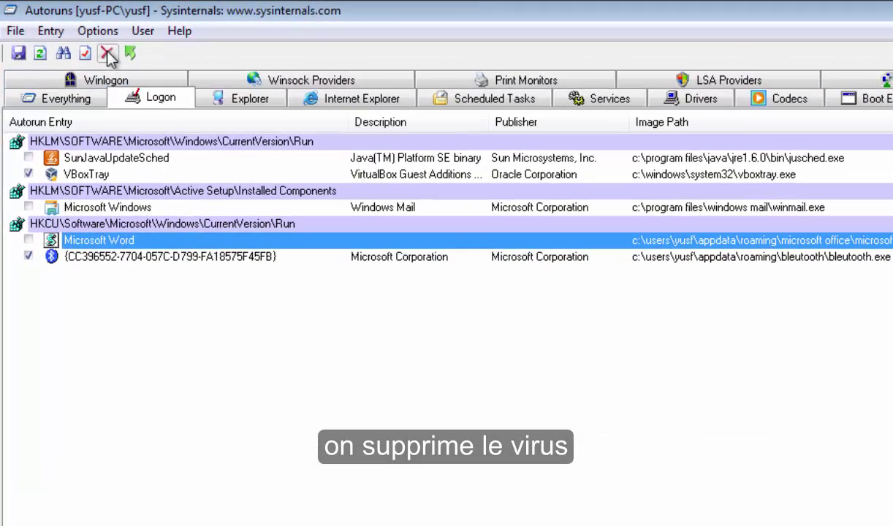
click(91, 45)
click(693, 433)
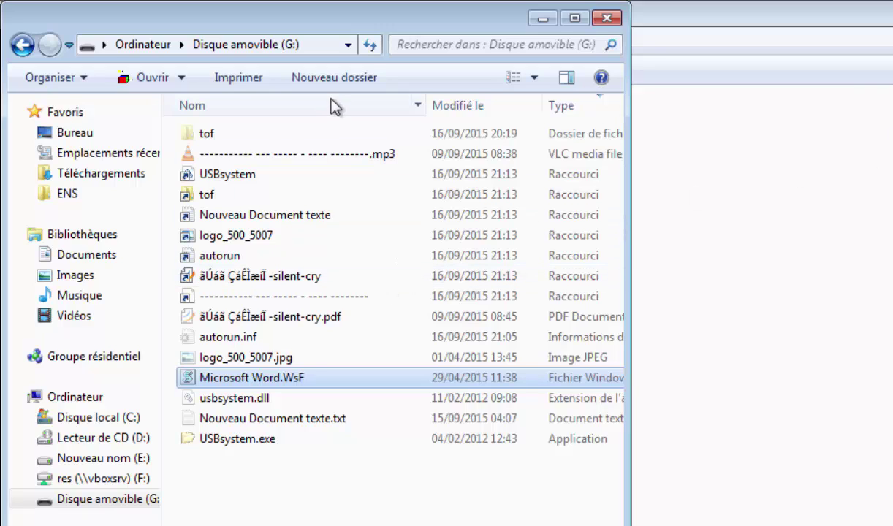
Deselect the file on Disque amovible (G:) and sort the drive's contents by type in ascending order
click(246, 482)
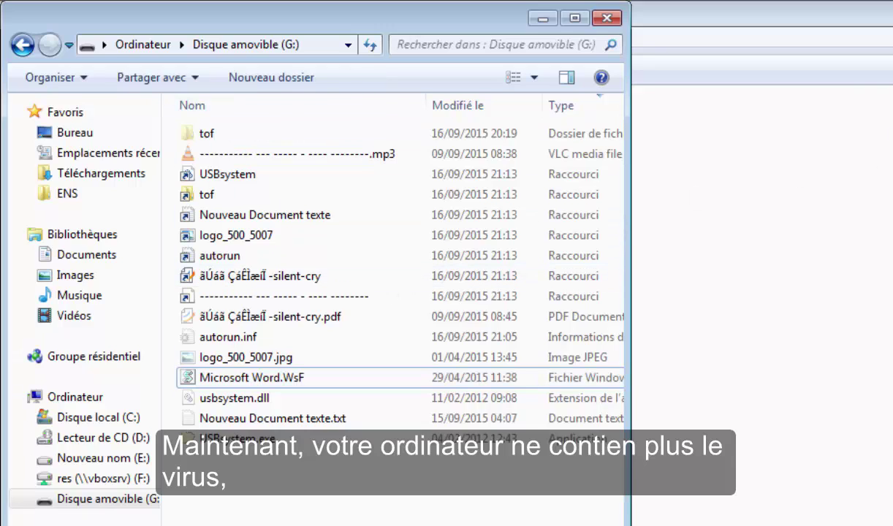
click(289, 498)
click(533, 80)
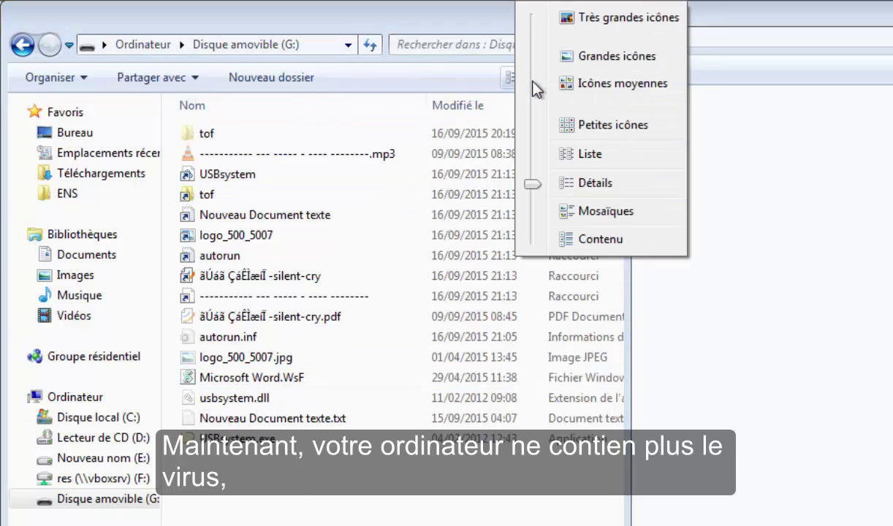
click(459, 109)
click(561, 108)
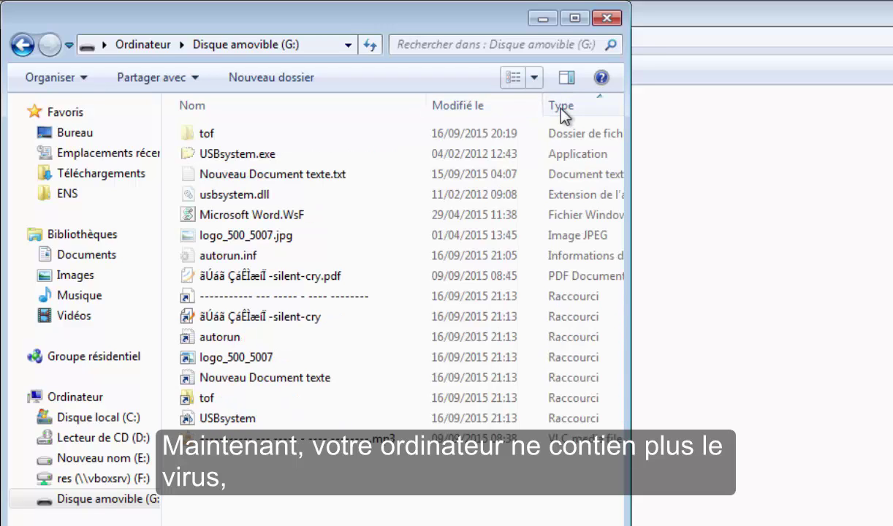
click(561, 108)
click(561, 106)
Delete all the shortcuts on Disque amovible (G:), from the dashed name through USBsystem
click(230, 418)
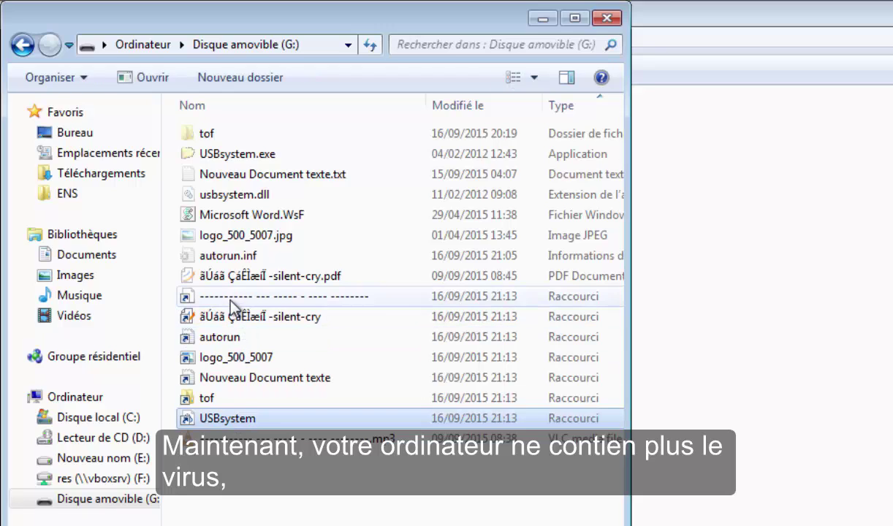
shift+click(208, 293)
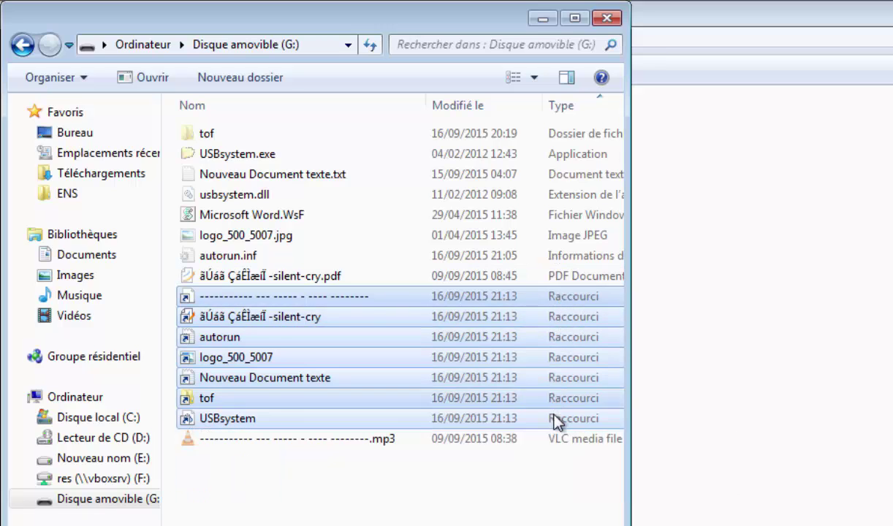
mouse_move(299, 358)
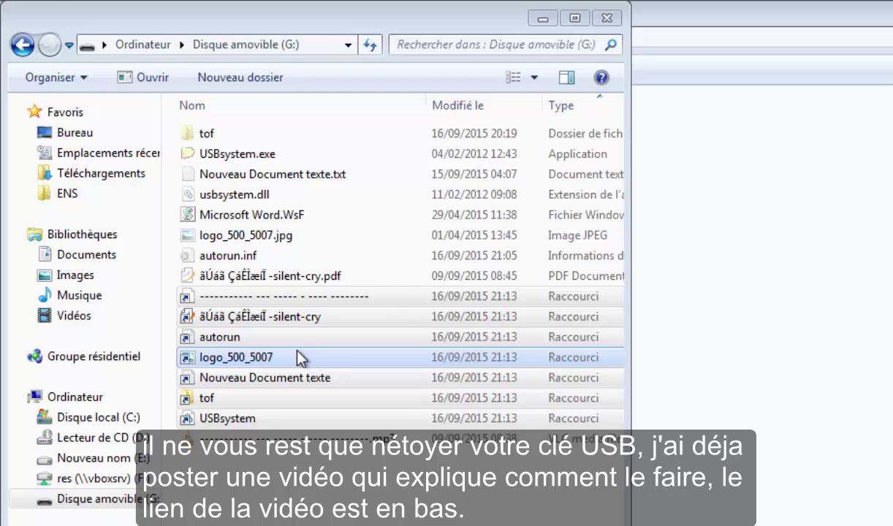
key(Delete)
drag(335, 367, 248, 375)
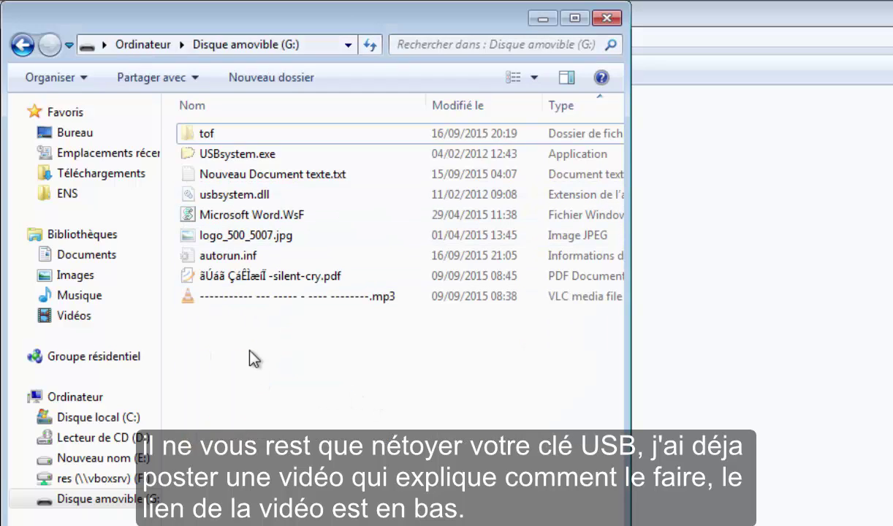
Select the Microsoft Word.WsF file on Disque amovible (G:)
click(289, 221)
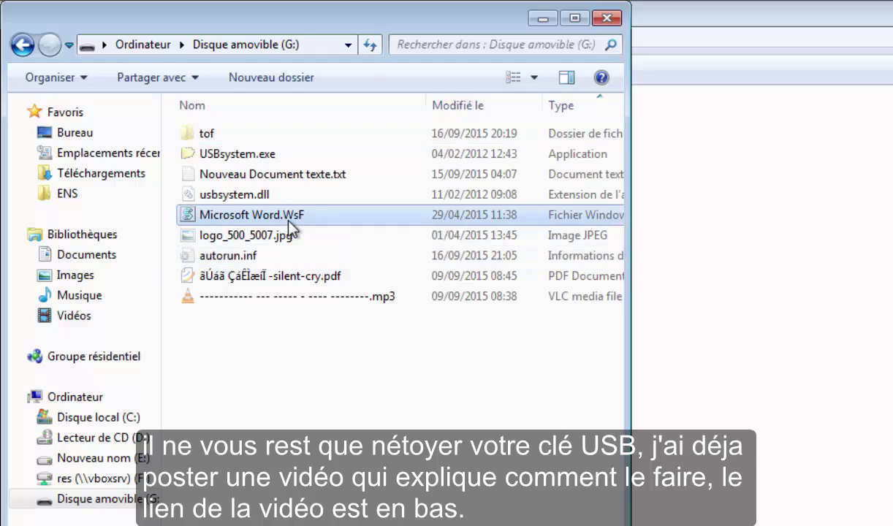